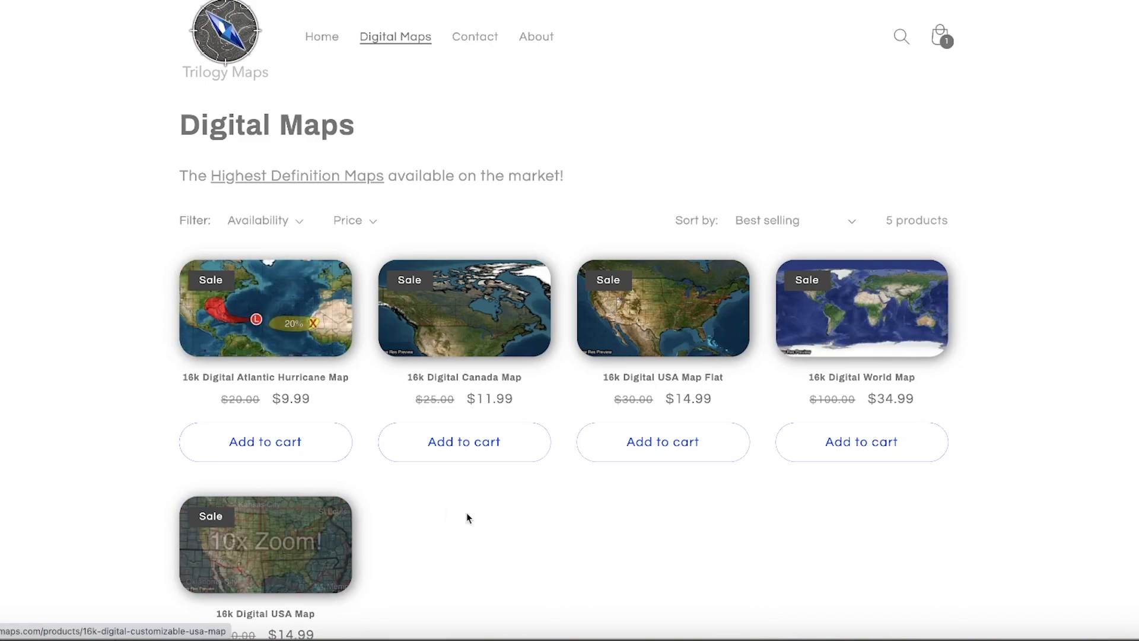
# - Apply the discount code "trilogy" to the map order at checkout
pyautogui.click(378, 354)
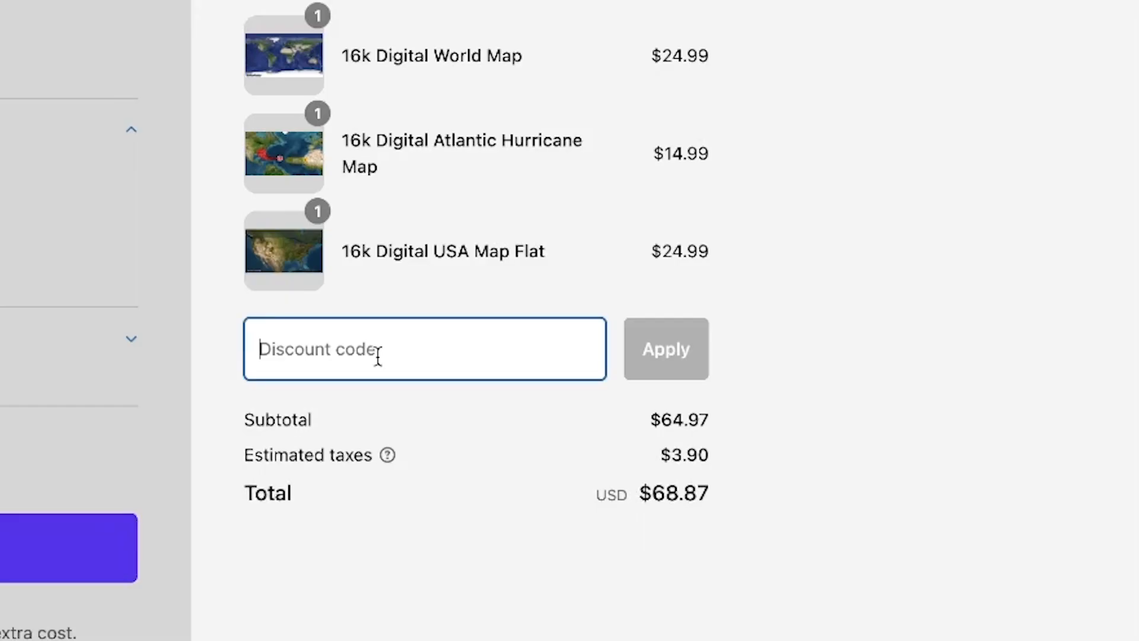
pyautogui.write('trilog')
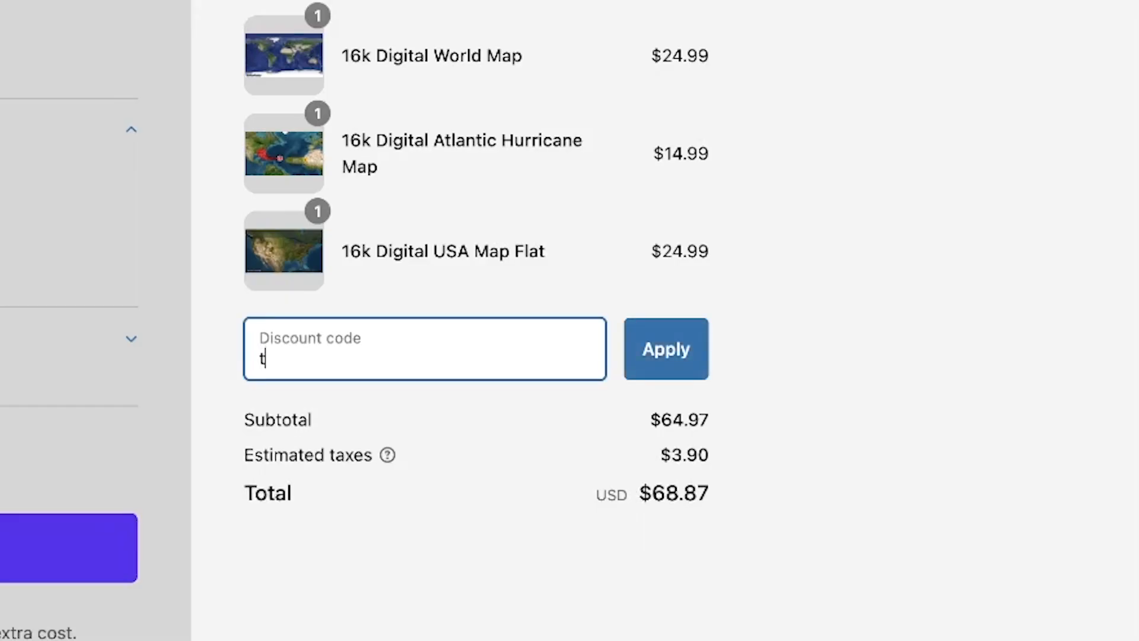
pyautogui.write('y')
pyautogui.click(640, 345)
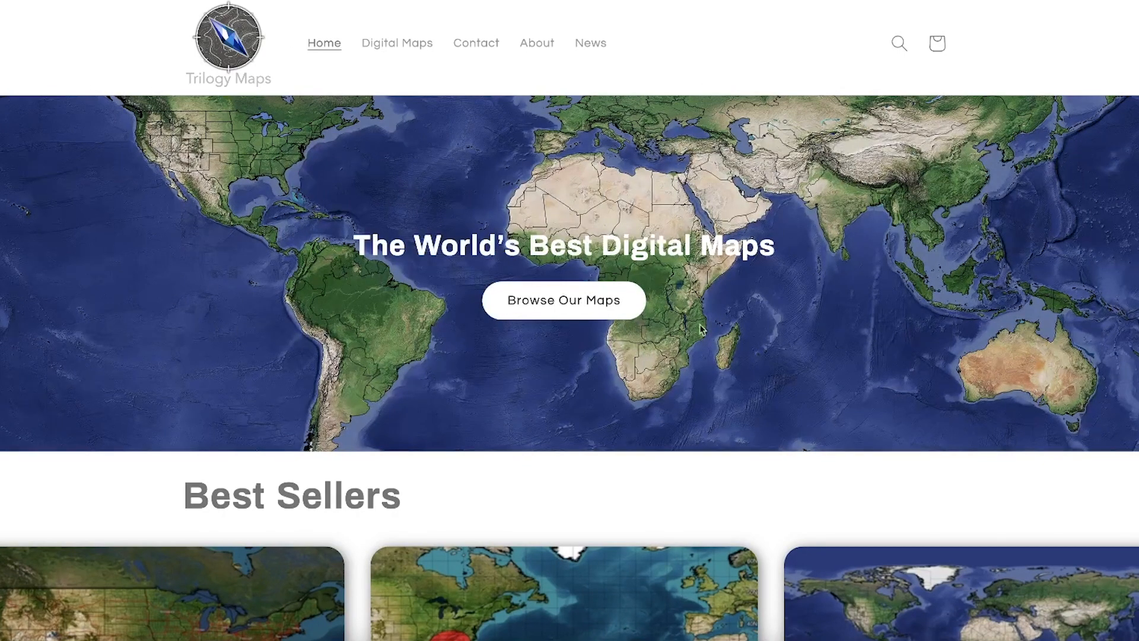
# - Add the 16k Digital USA Map Flat from the Best Sellers to the cart and proceed to checkout
pyautogui.scroll(-2, 705, 341)
pyautogui.scroll(-1, 706, 341)
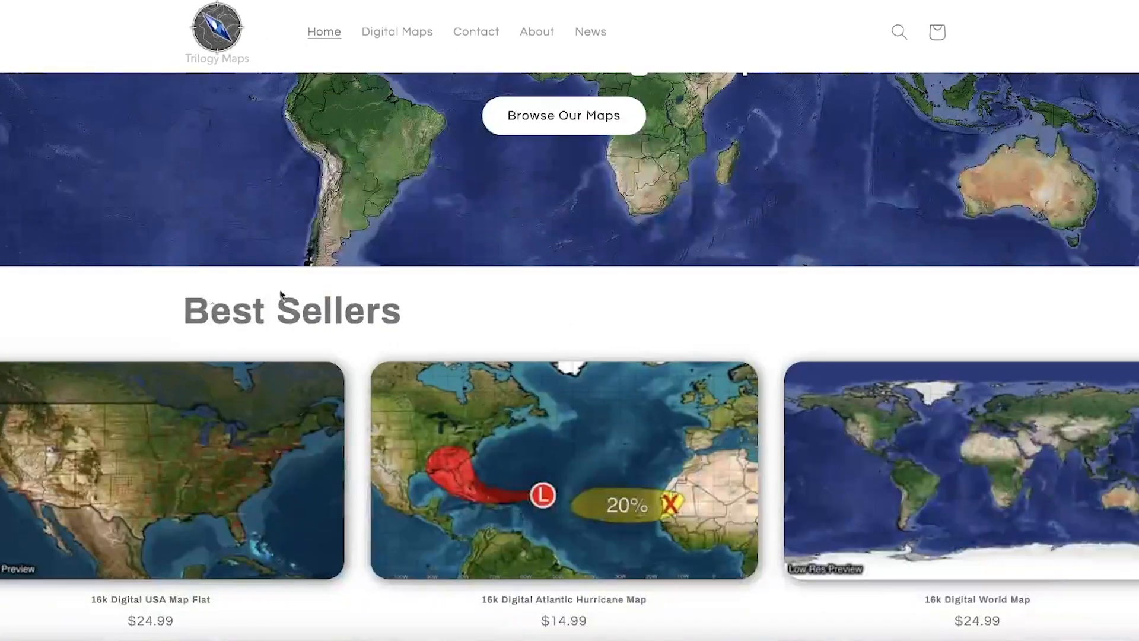
pyautogui.scroll(-5, 235, 225)
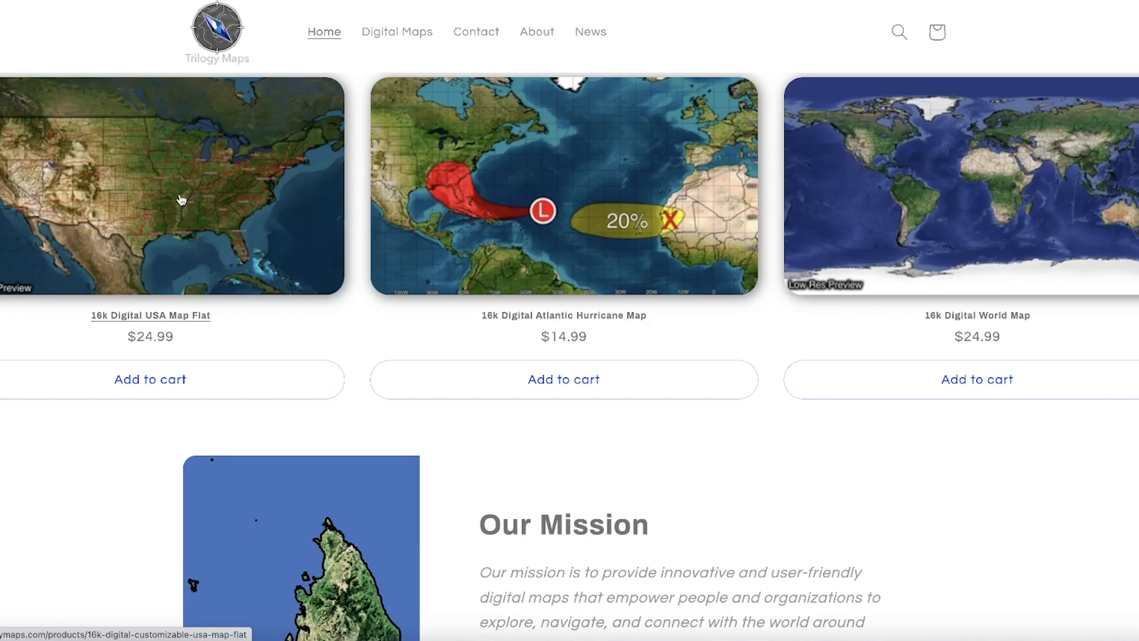
pyautogui.click(157, 377)
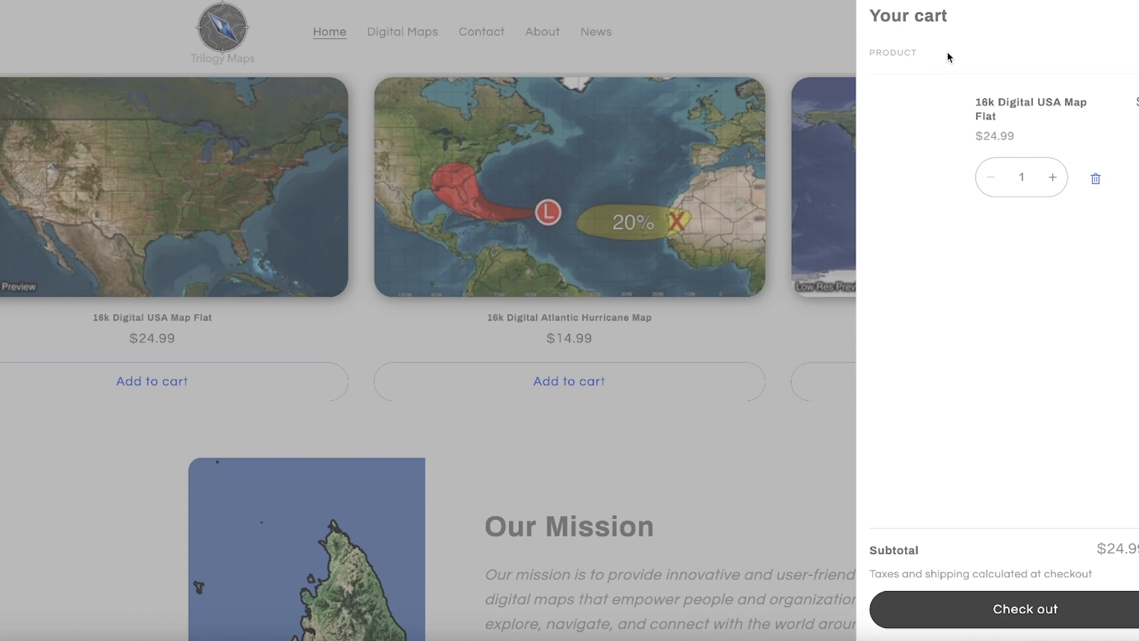
pyautogui.click(1035, 610)
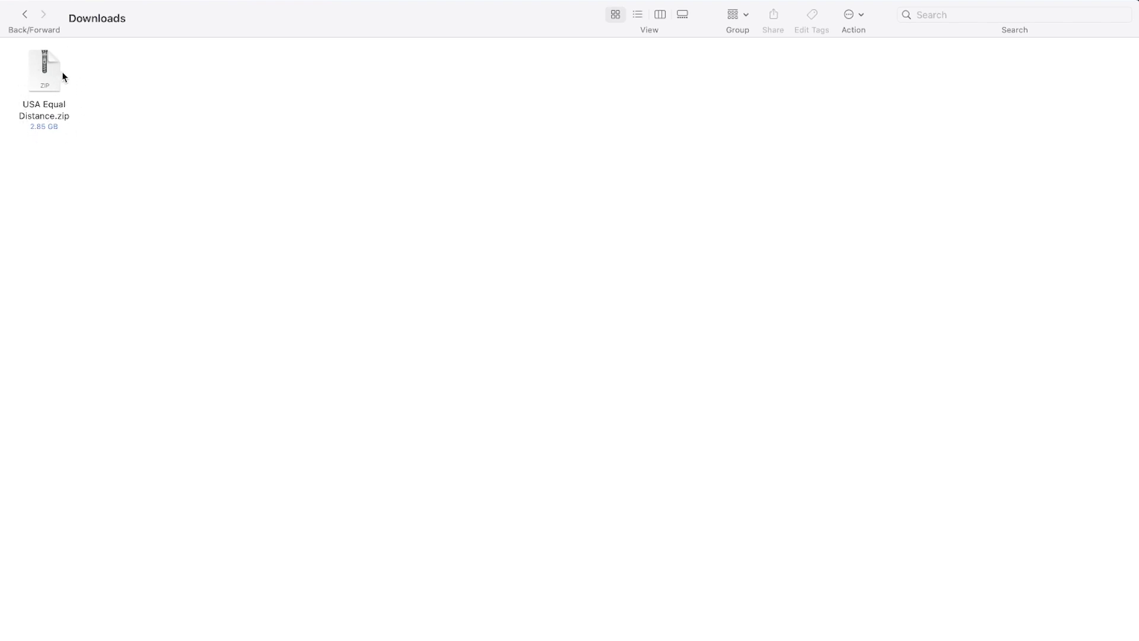
# - Extract all files from the Your Files archive into the suggested destination folder
pyautogui.rightClick(208, 95)
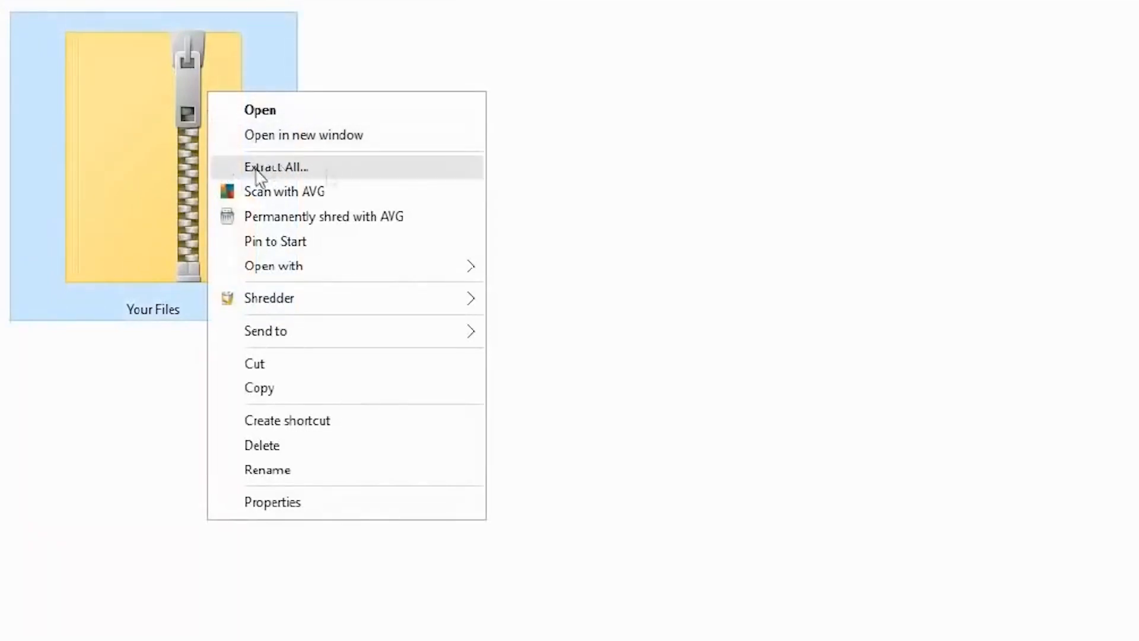
pyautogui.click(329, 169)
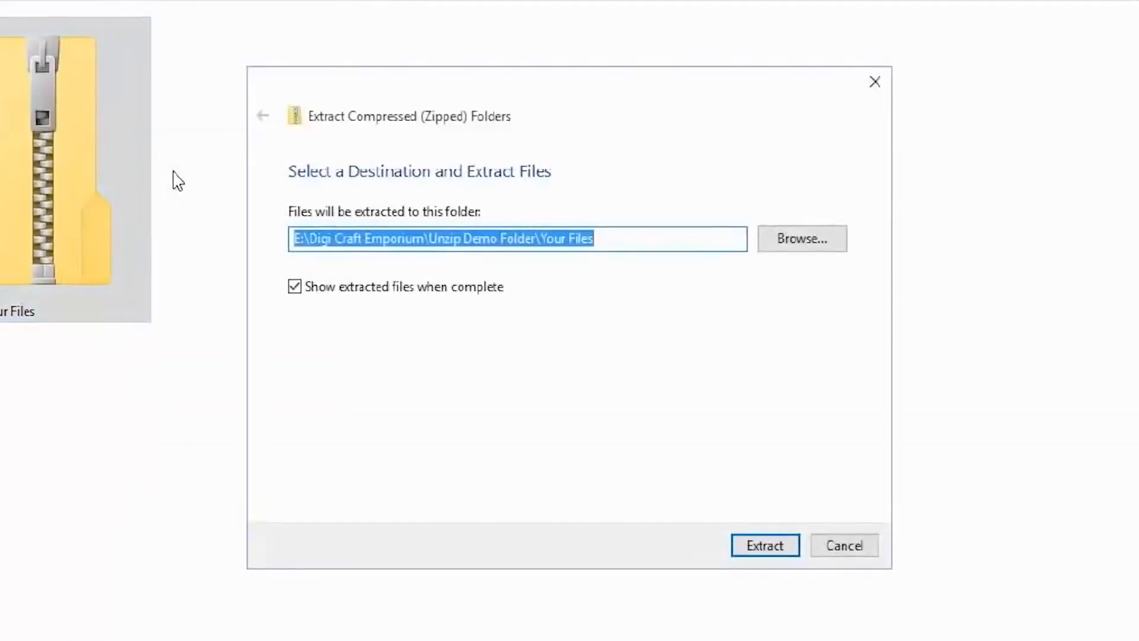
pyautogui.click(294, 287)
pyautogui.click(753, 547)
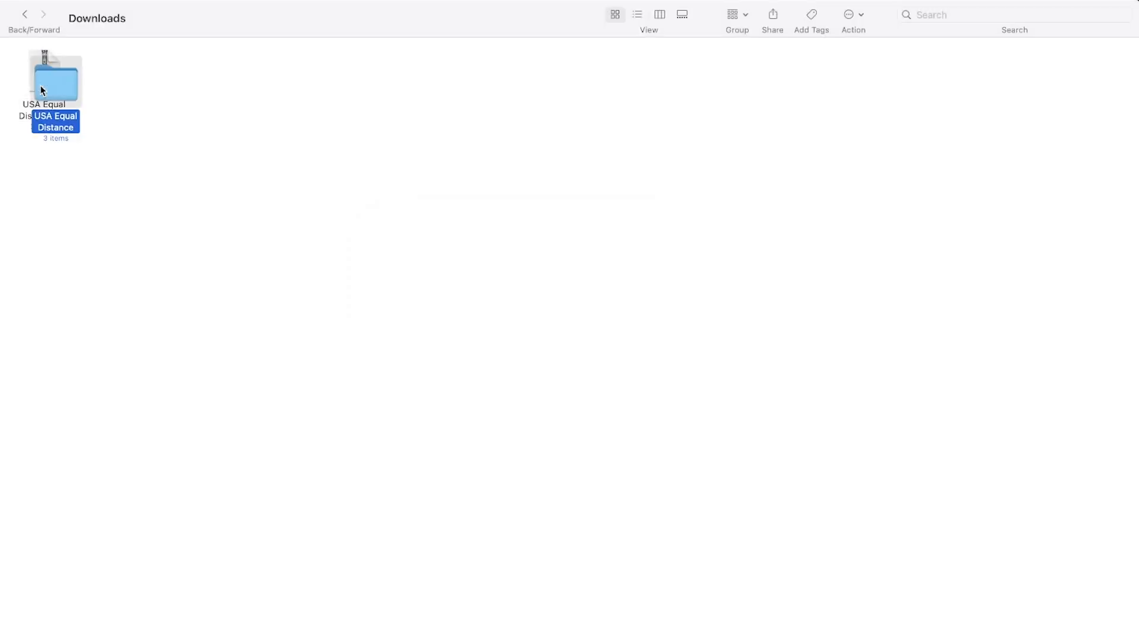
# - Arrange the extracted USA Equal Distance folder neatly beside its zip file in Downloads and open the folder
pyautogui.moveTo(69, 81); pyautogui.dragTo(137, 77)
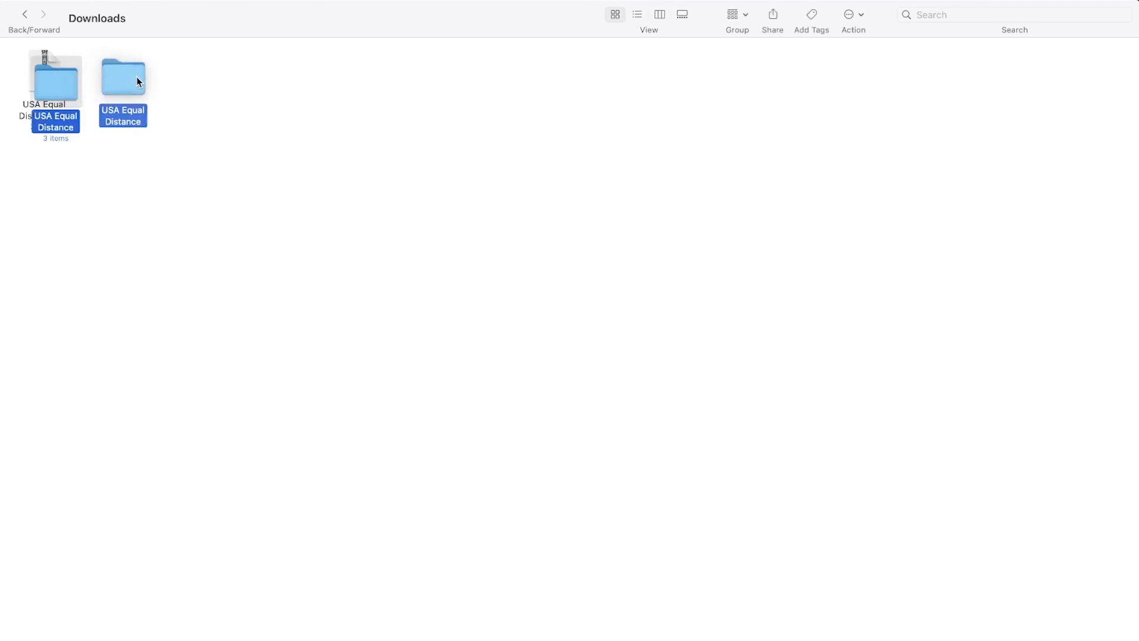
pyautogui.rightClick(350, 187)
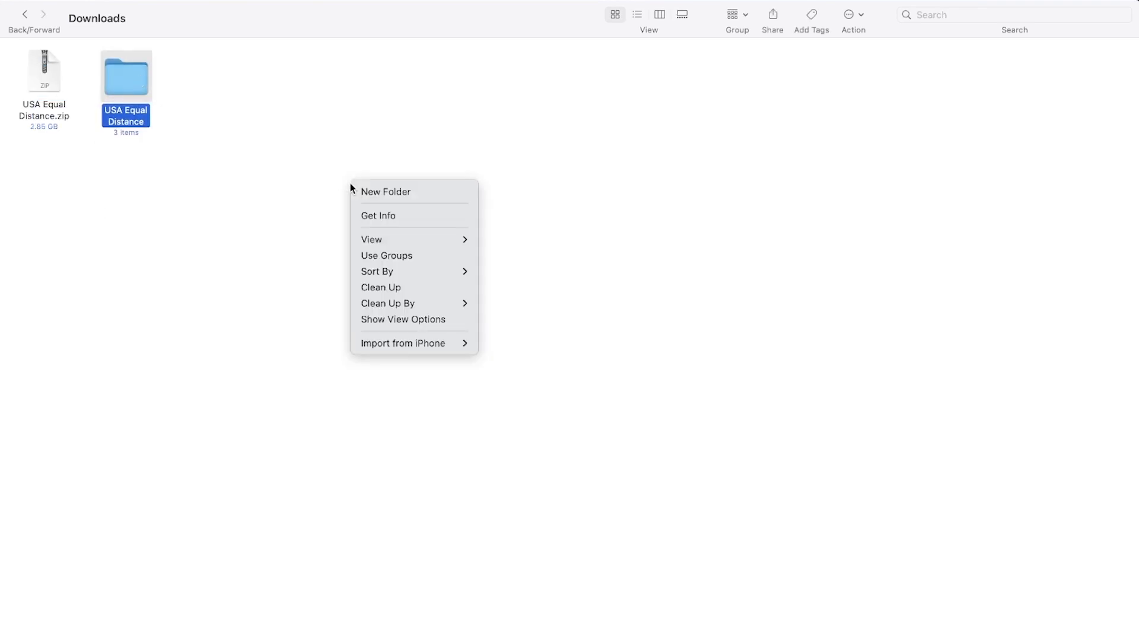
pyautogui.click(383, 288)
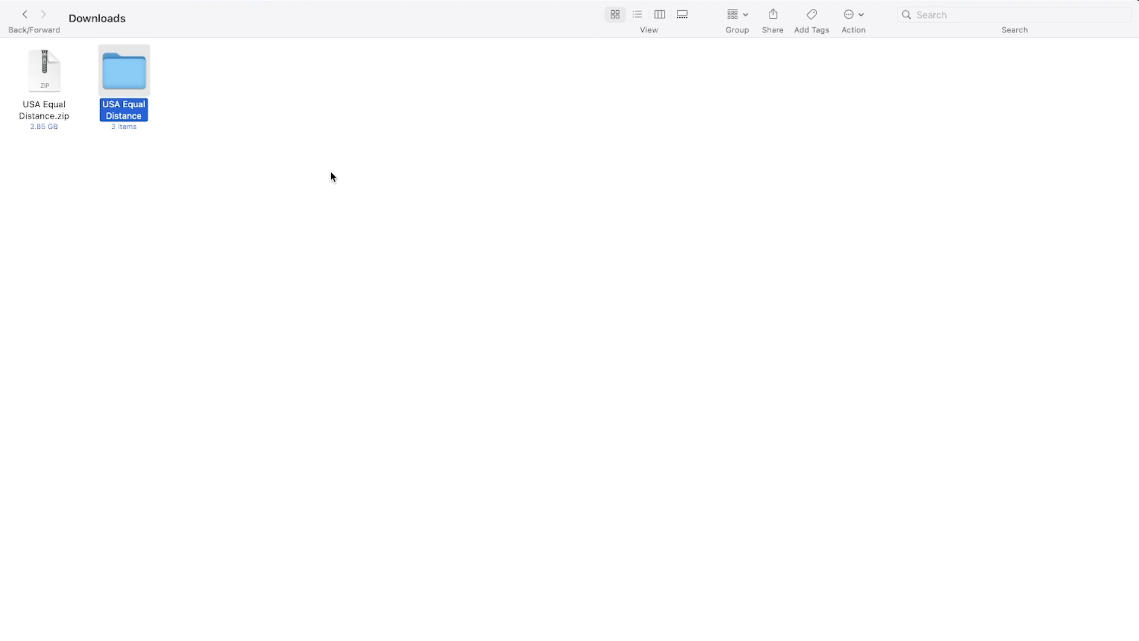
pyautogui.doubleClick(130, 84)
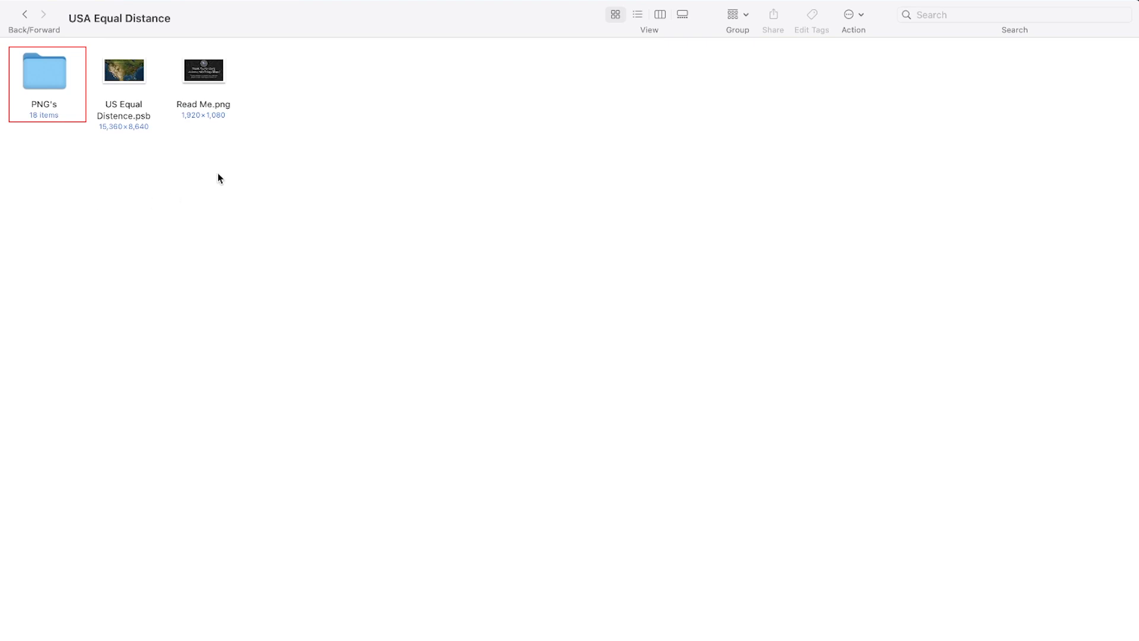
# - Examine the USA Equal Distance contents: the PNG's folder with its map layers, US Equal Distence.psb and Read Me.png
pyautogui.click(41, 63)
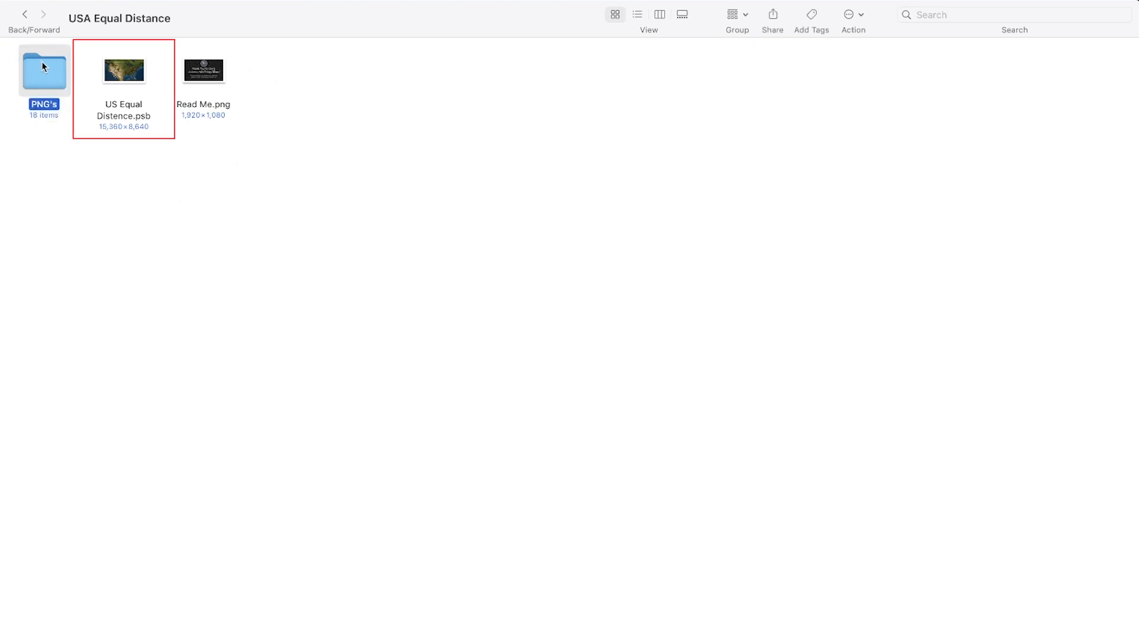
pyautogui.click(109, 108)
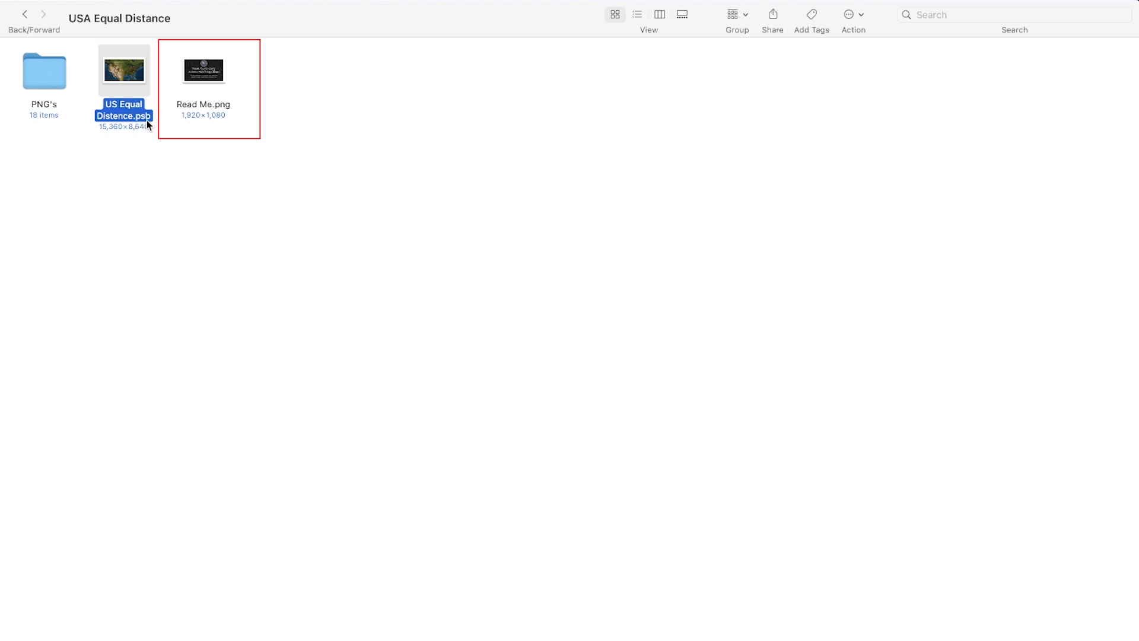
pyautogui.click(225, 73)
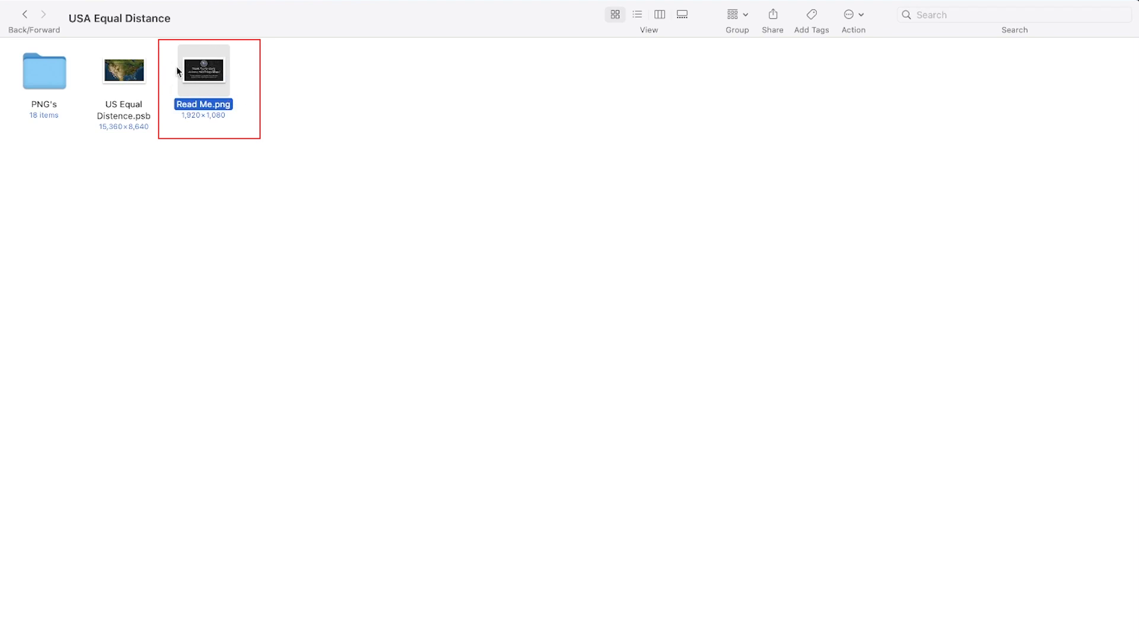
pyautogui.click(133, 76)
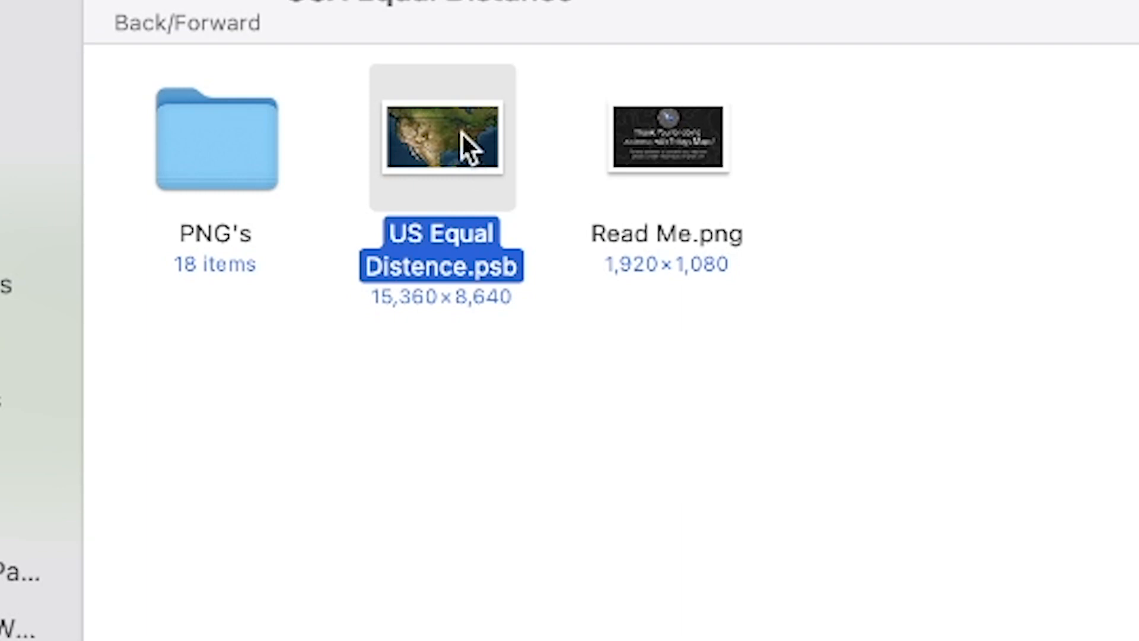
pyautogui.doubleClick(214, 136)
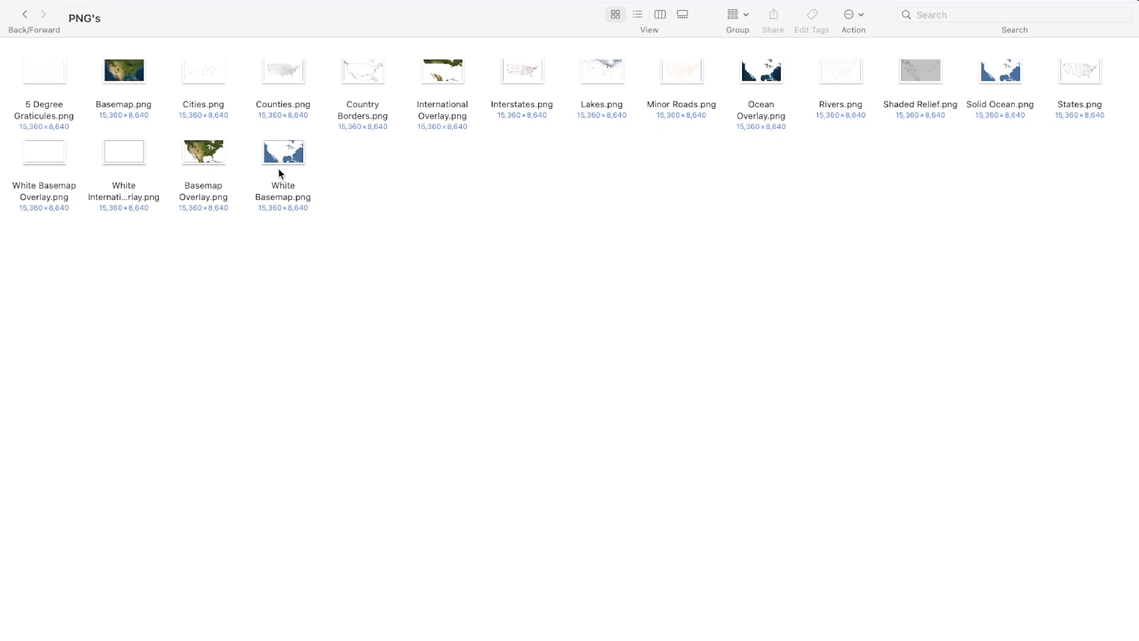
pyautogui.click(24, 15)
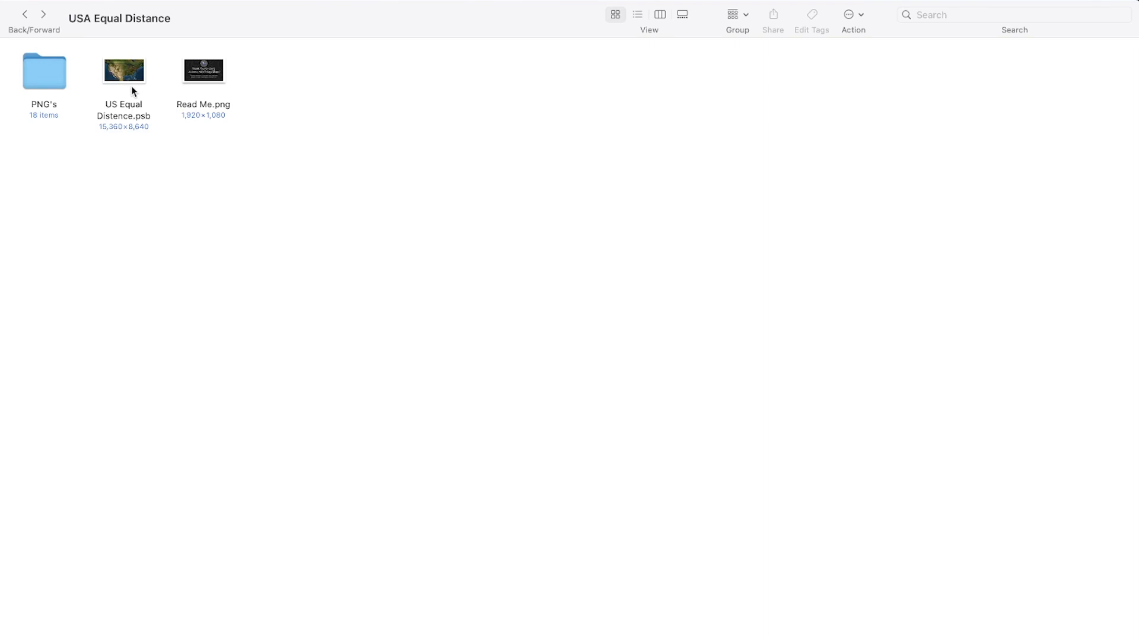
# - Open US Equal Distence.psb in Photoshop and select the Fill layer between the Overlay and Background groups
pyautogui.doubleClick(133, 91)
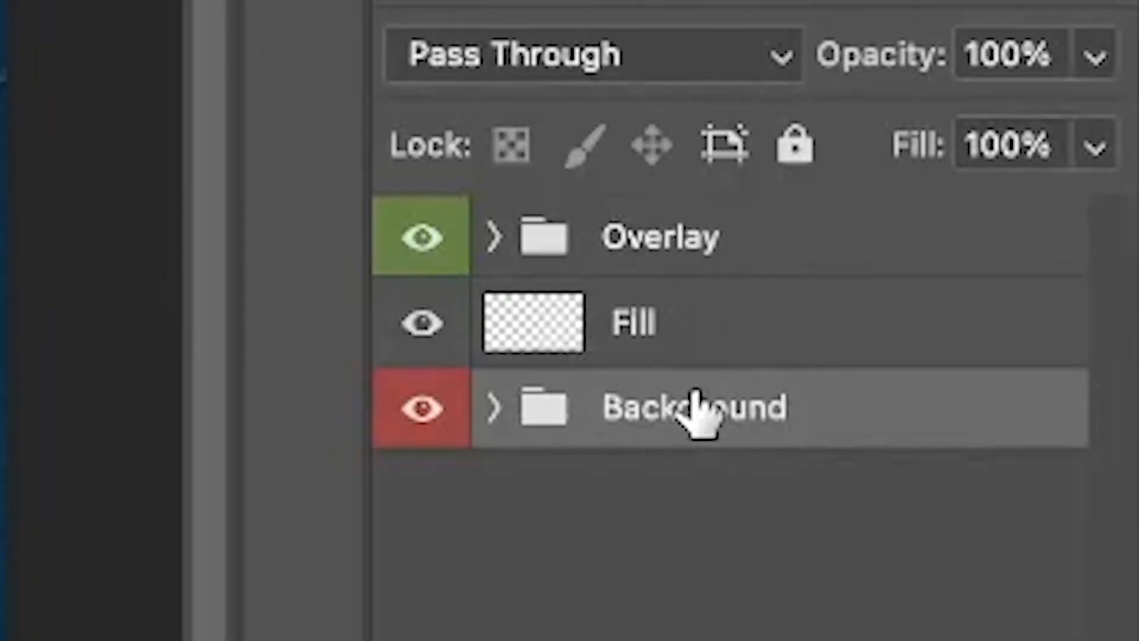
pyautogui.click(685, 350)
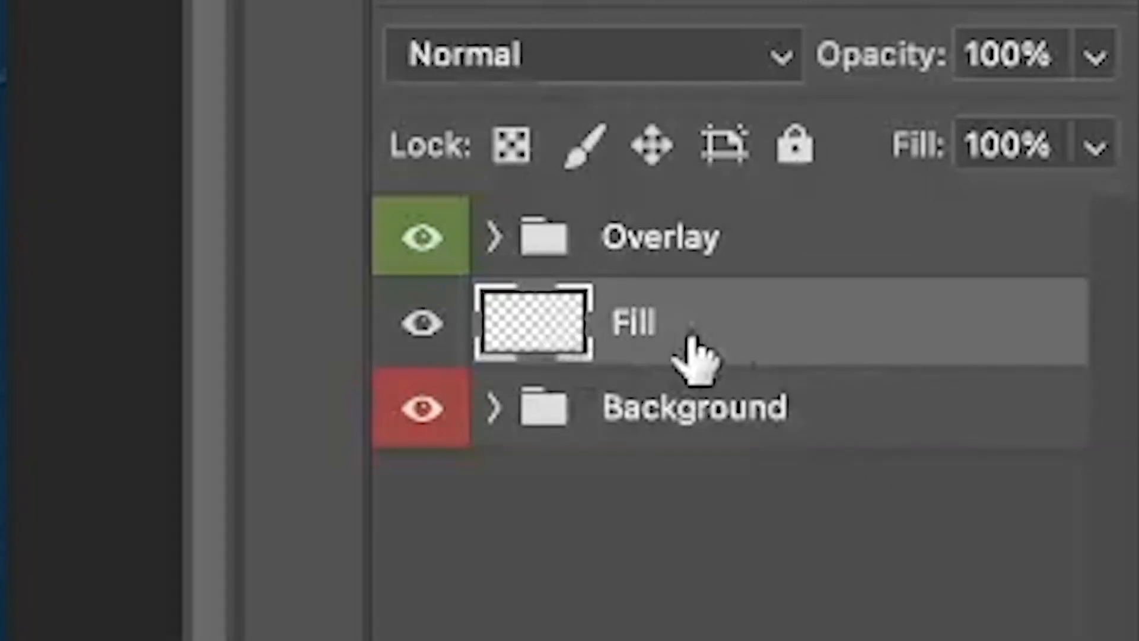
pyautogui.click(625, 238)
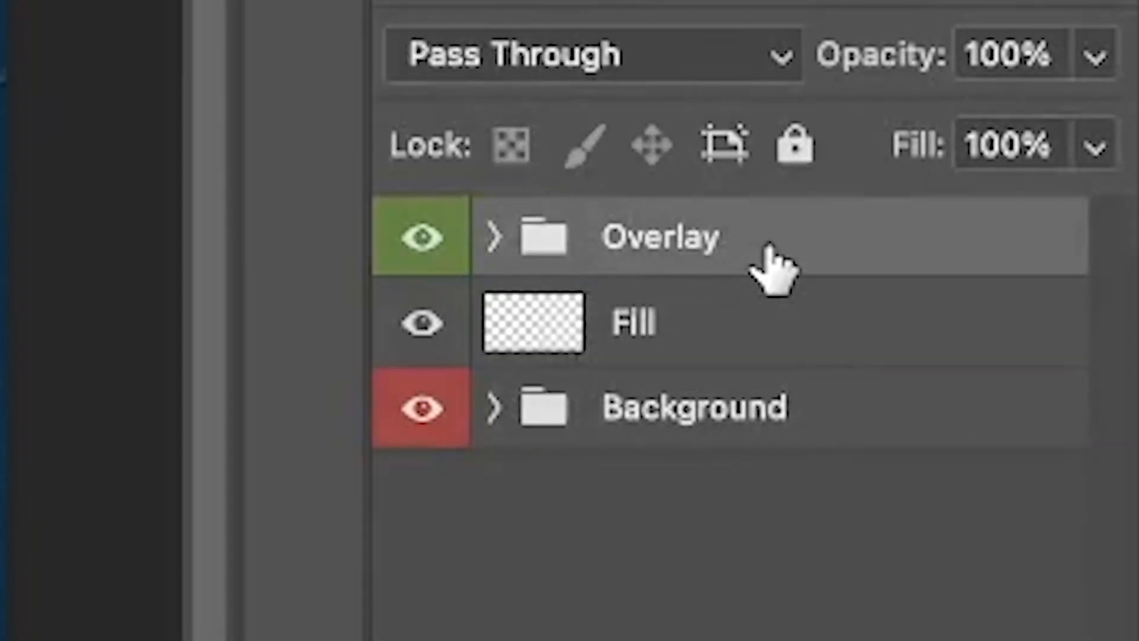
pyautogui.click(635, 326)
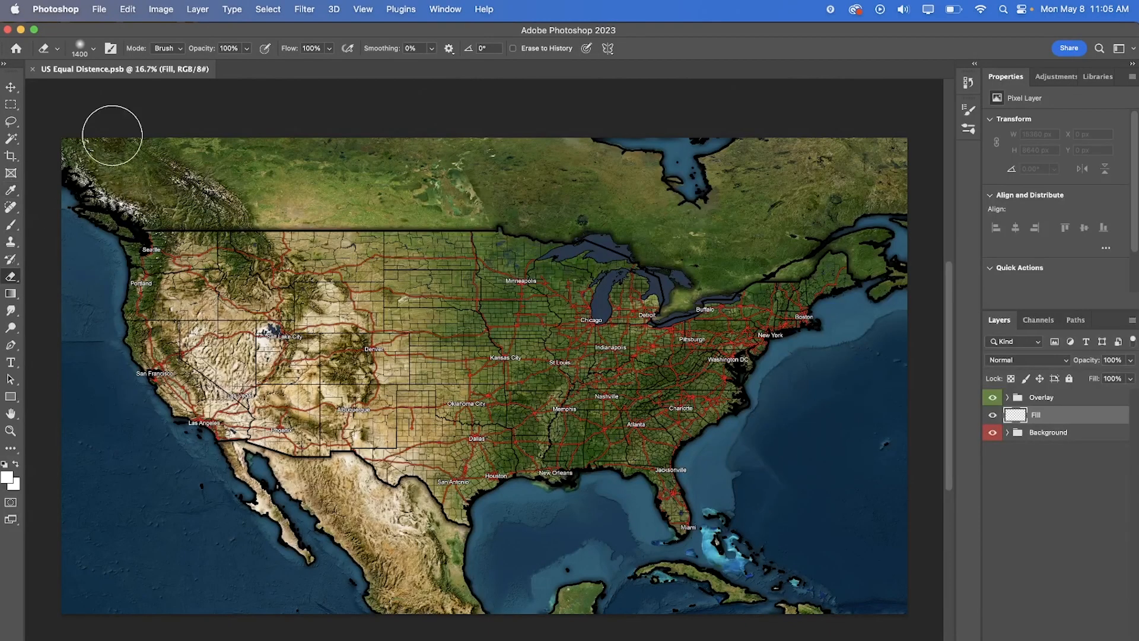
# - Paint white over the western and central United States on the Fill layer with a Hard Round brush at 100% hardness
pyautogui.click(11, 224)
pyautogui.click(83, 47)
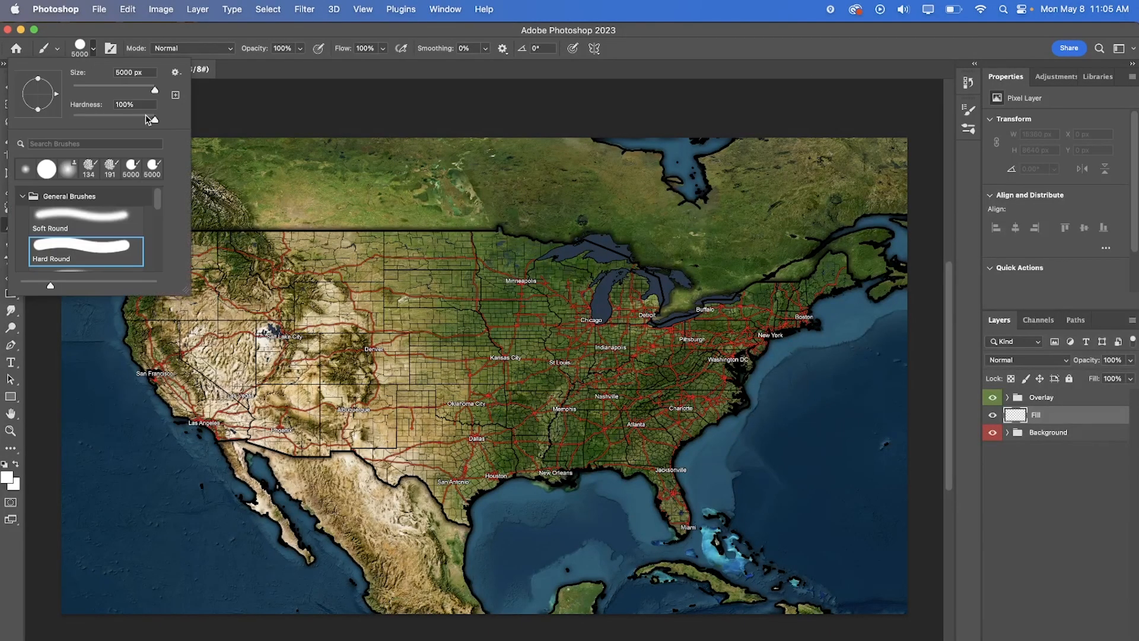
pyautogui.moveTo(151, 92); pyautogui.dragTo(153, 92)
pyautogui.moveTo(578, 374)
pyautogui.mouseDown()
pyautogui.moveTo(542, 259)
pyautogui.moveTo(427, 275)
pyautogui.moveTo(374, 409)
pyautogui.moveTo(428, 473)
pyautogui.moveTo(559, 439)
pyautogui.moveTo(477, 292)
pyautogui.moveTo(526, 330)
pyautogui.mouseUp()
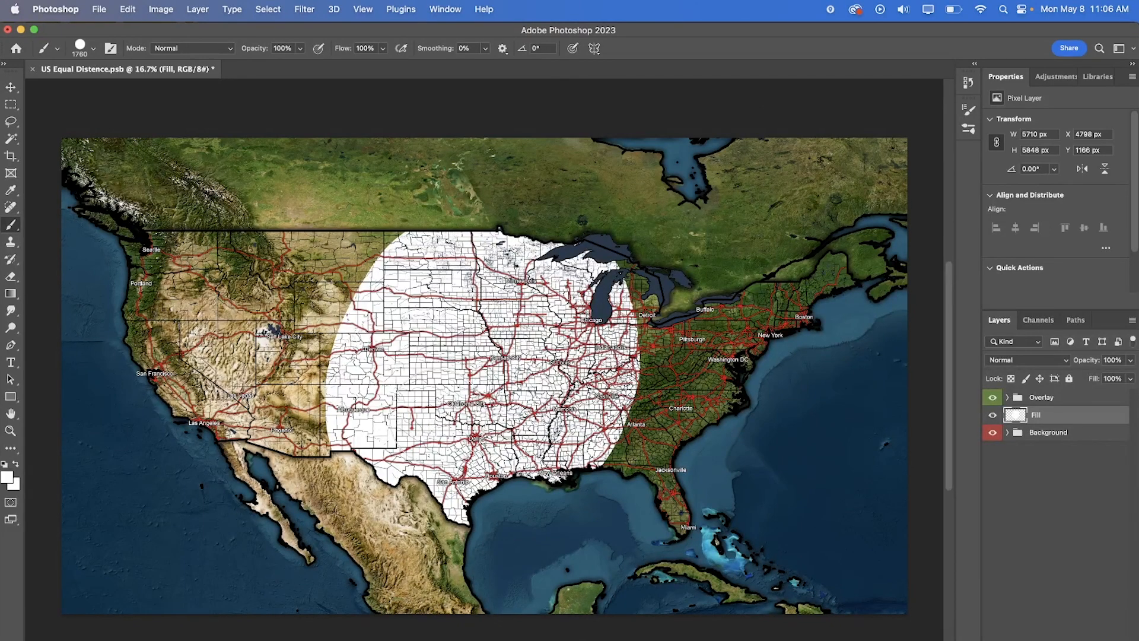
pyautogui.moveTo(388, 458)
pyautogui.mouseDown()
pyautogui.moveTo(442, 231)
pyautogui.moveTo(143, 218)
pyautogui.moveTo(273, 326)
pyautogui.moveTo(255, 297)
pyautogui.moveTo(235, 356)
pyautogui.mouseUp()
pyautogui.moveTo(406, 392); pyautogui.dragTo(393, 344)
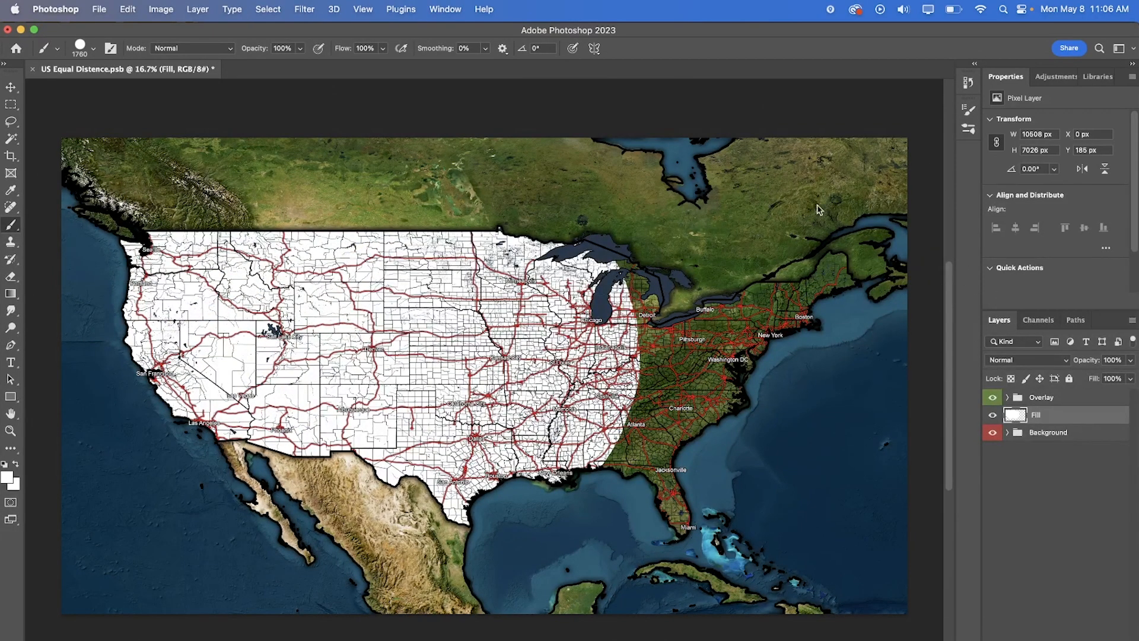
# - Delete the painted Fill layer and create a new empty layer between the Overlay and Background groups
pyautogui.press('Delete')
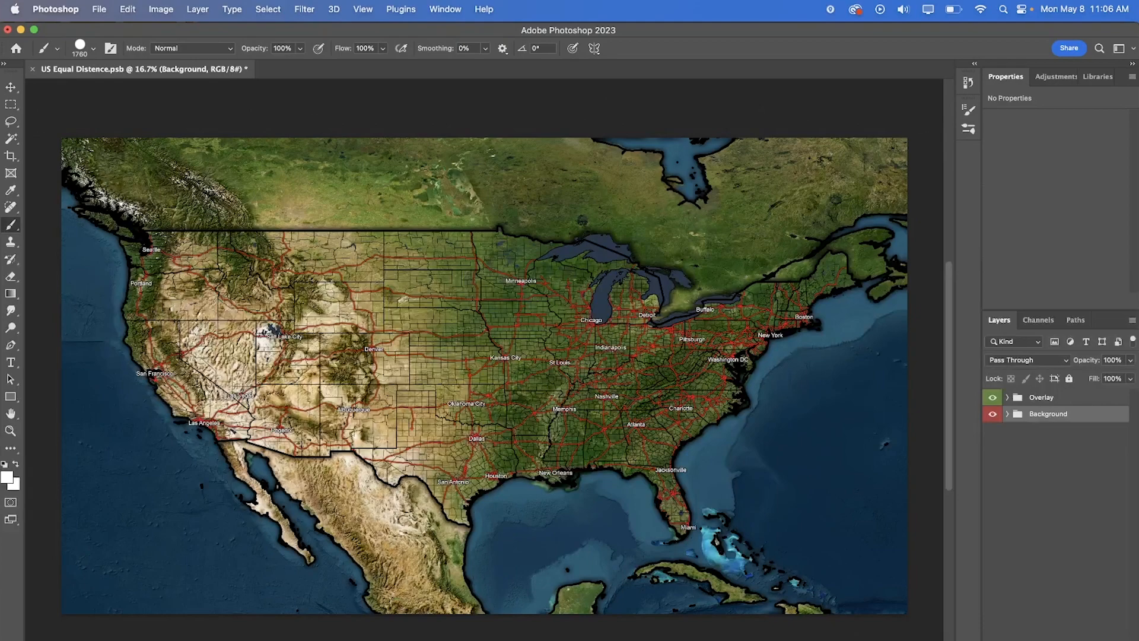
pyautogui.press('alt+shift+super+n')
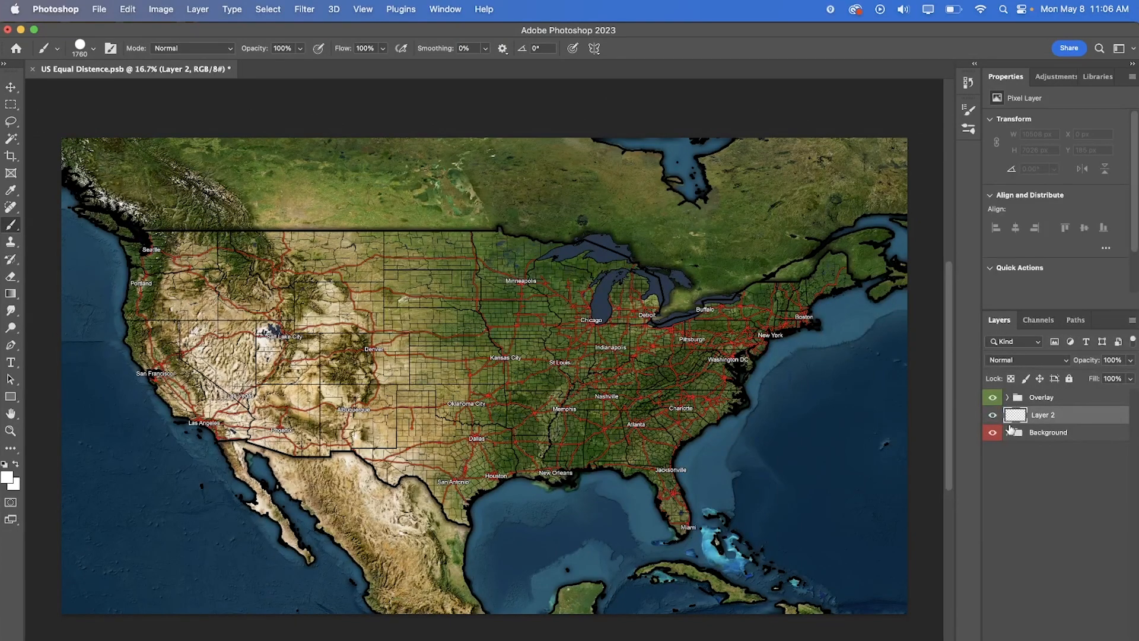
# - Expand the Background group and hide both the Overlay group and the Shaded Relief group
pyautogui.click(1008, 432)
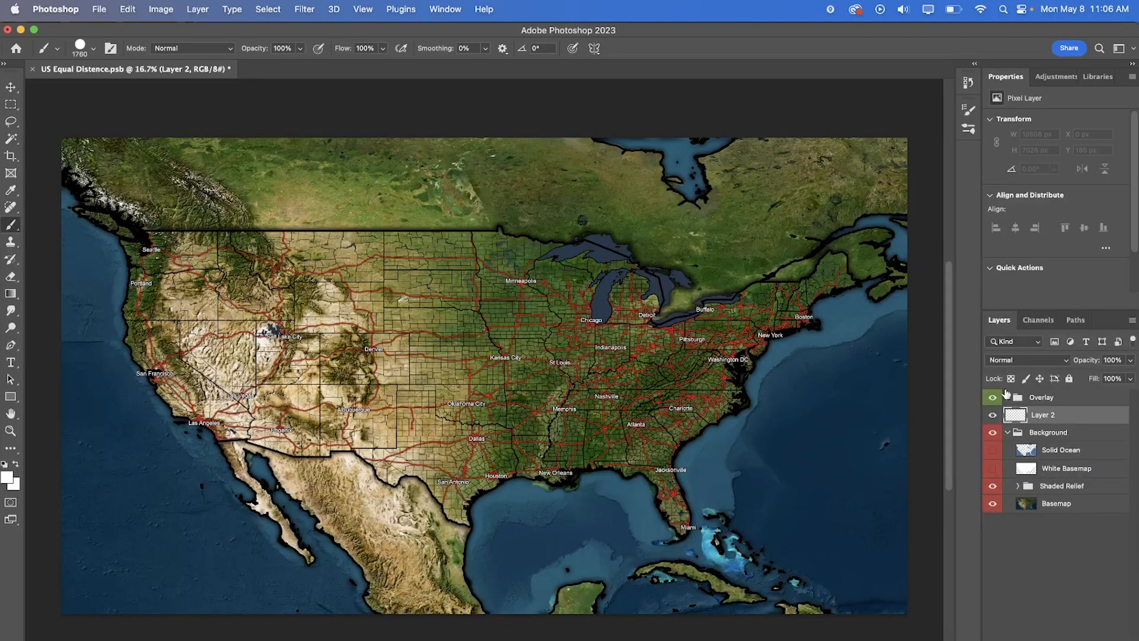
pyautogui.click(993, 397)
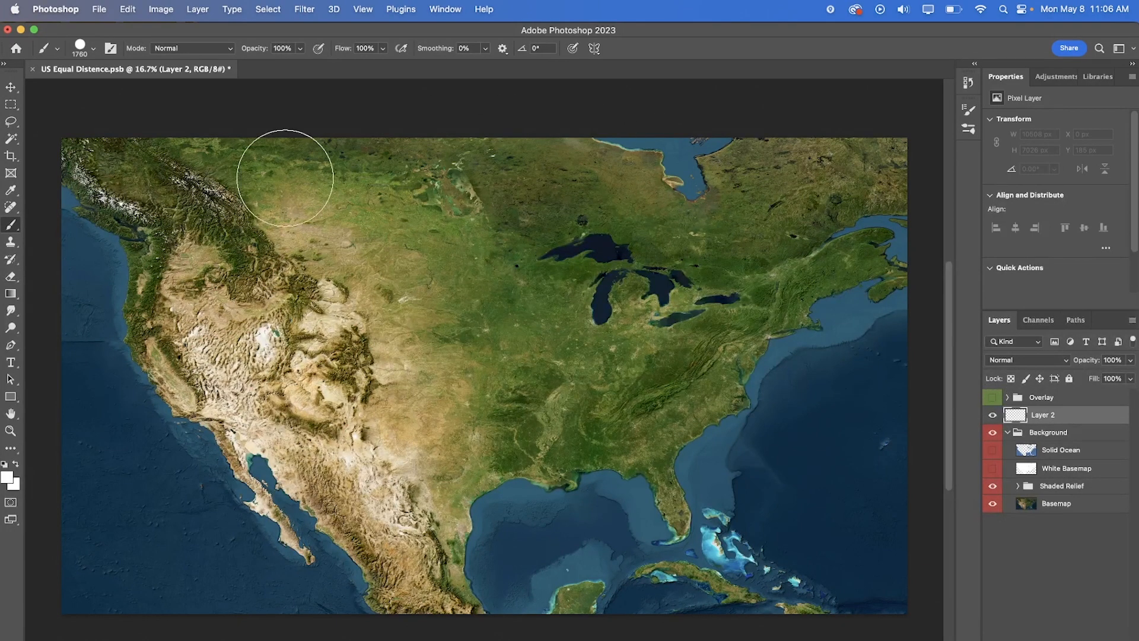
pyautogui.click(996, 487)
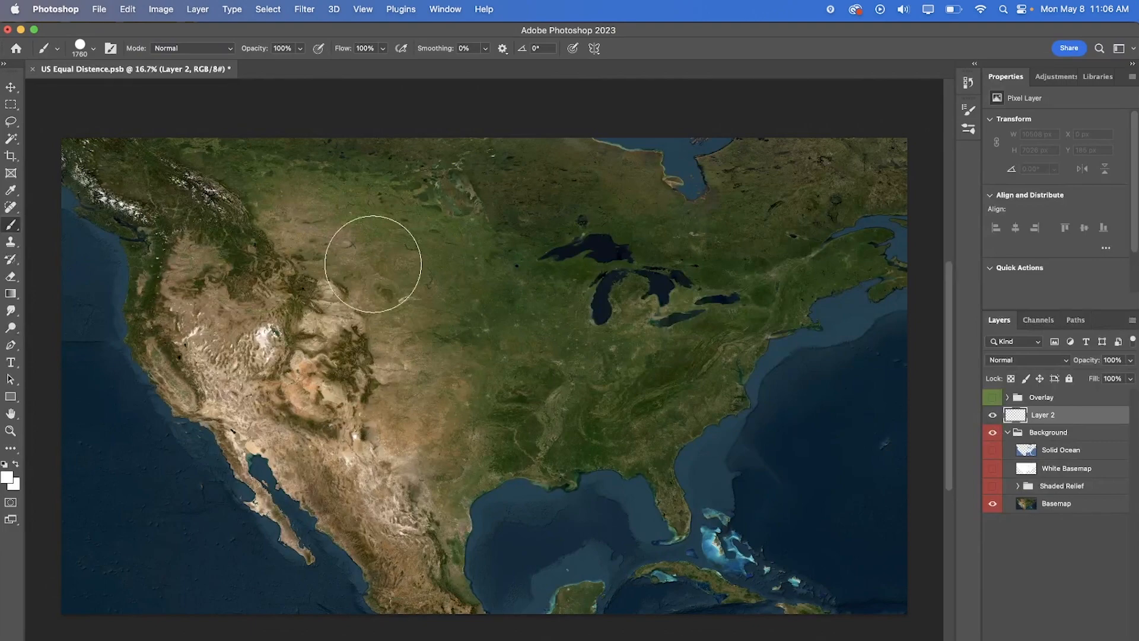
# - Compare the mountain terrain up close with Shaded Relief on and off, and leave the Shaded Relief group visible over the full map
pyautogui.press('z')
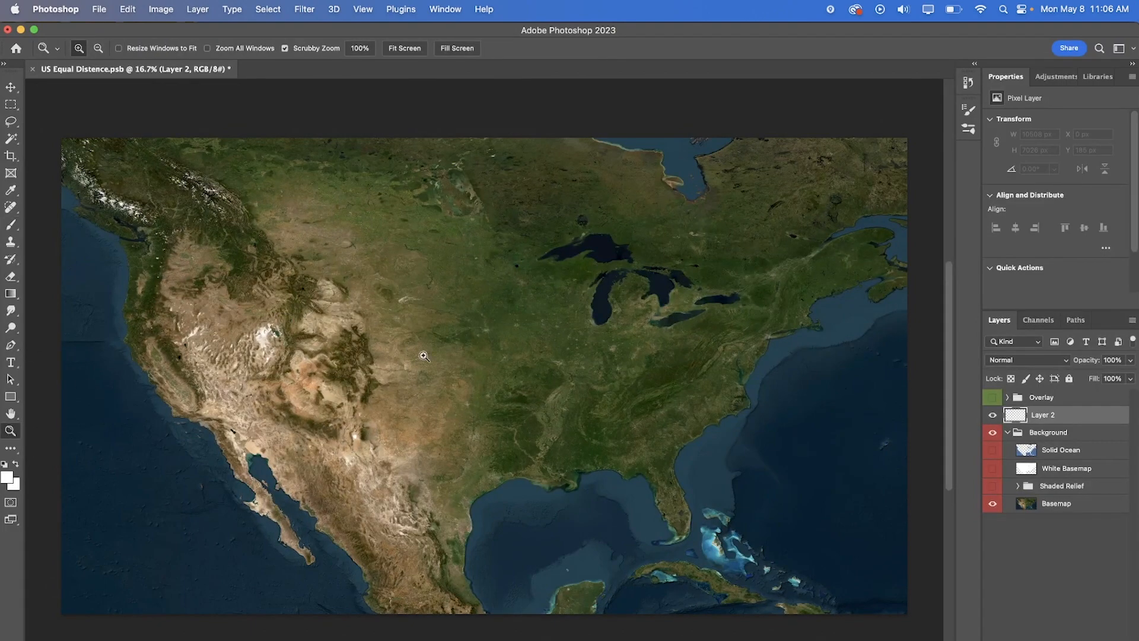
pyautogui.moveTo(318, 336); pyautogui.dragTo(369, 368)
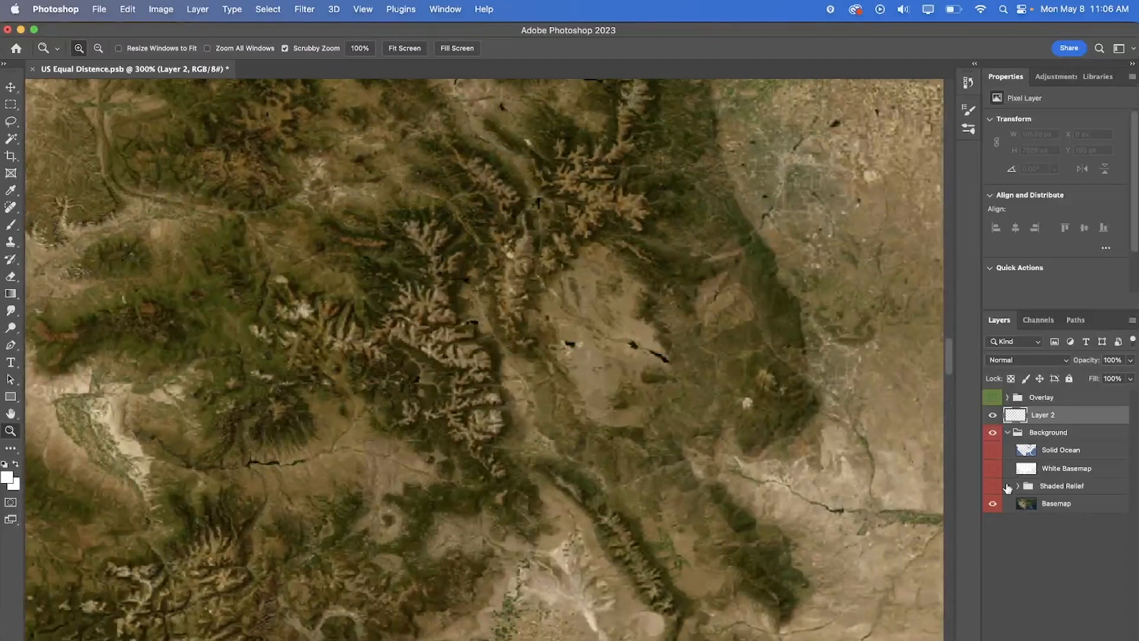
pyautogui.click(993, 486)
pyautogui.click(993, 487)
pyautogui.click(993, 487)
pyautogui.click(993, 486)
pyautogui.rightClick(366, 359)
pyautogui.click(372, 366)
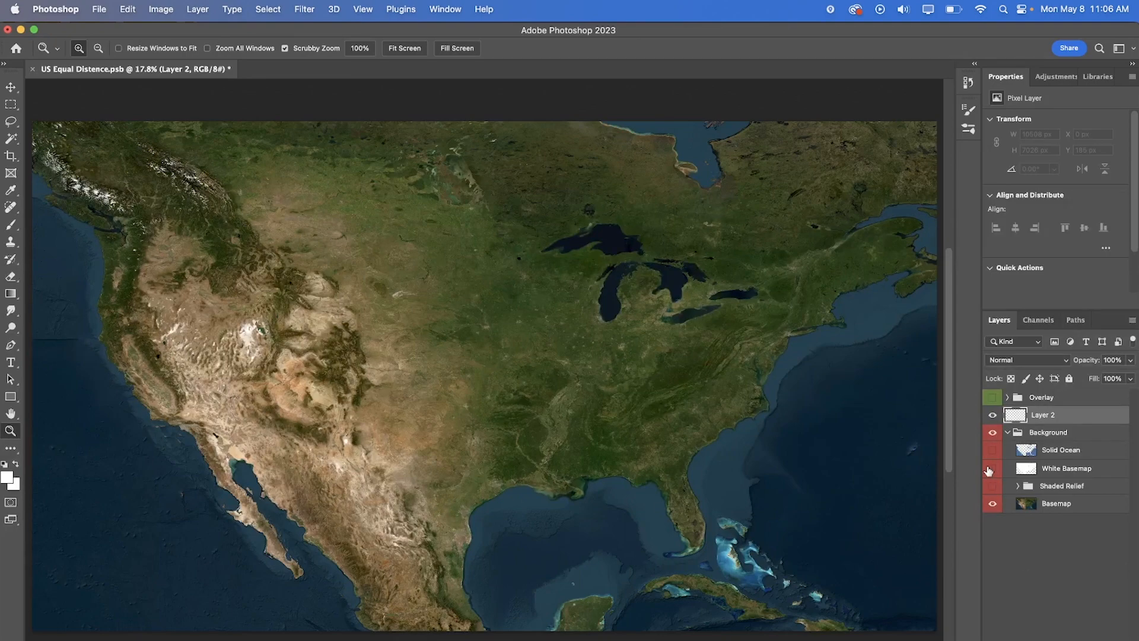
pyautogui.click(990, 485)
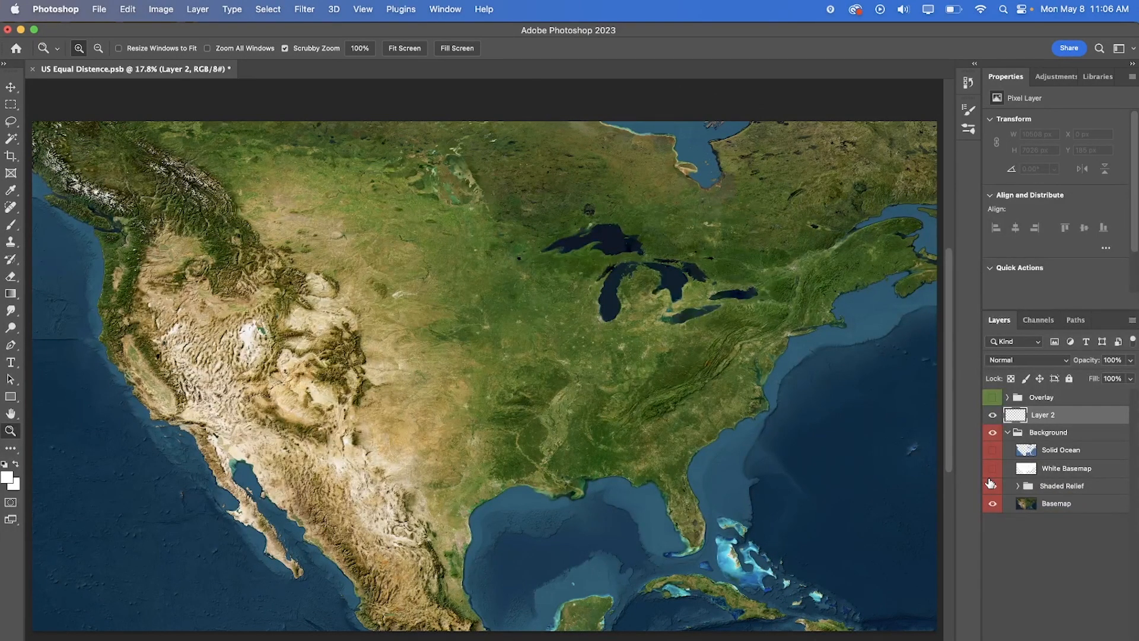
# - Swap the background to White Basemap and Solid Ocean, hiding the Shaded Relief group and the Basemap layer
pyautogui.click(991, 483)
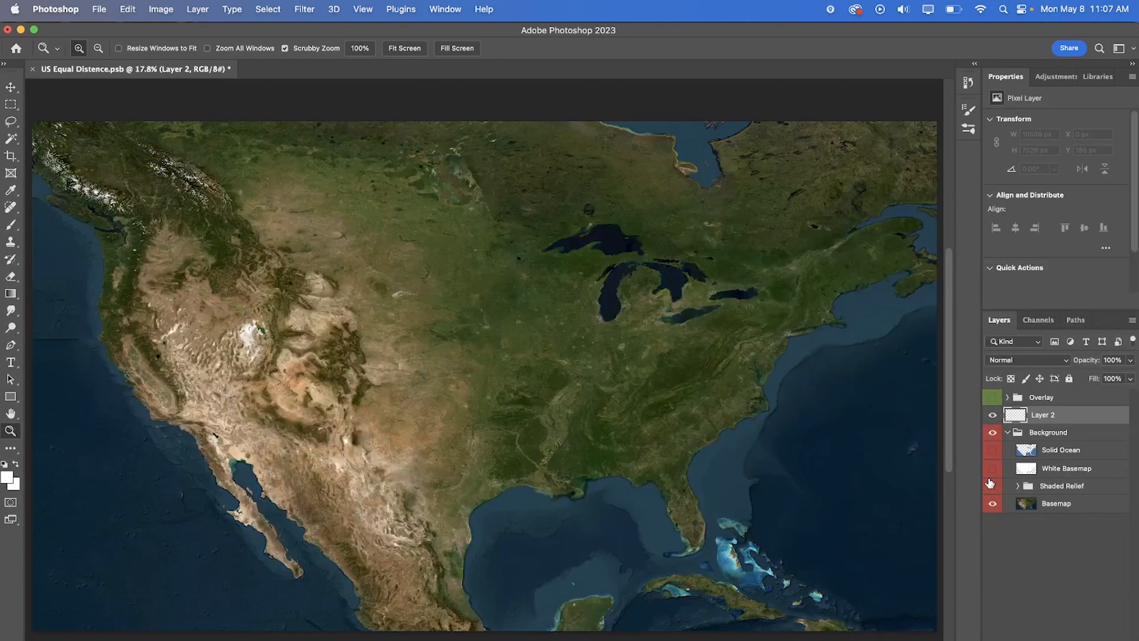
pyautogui.click(991, 482)
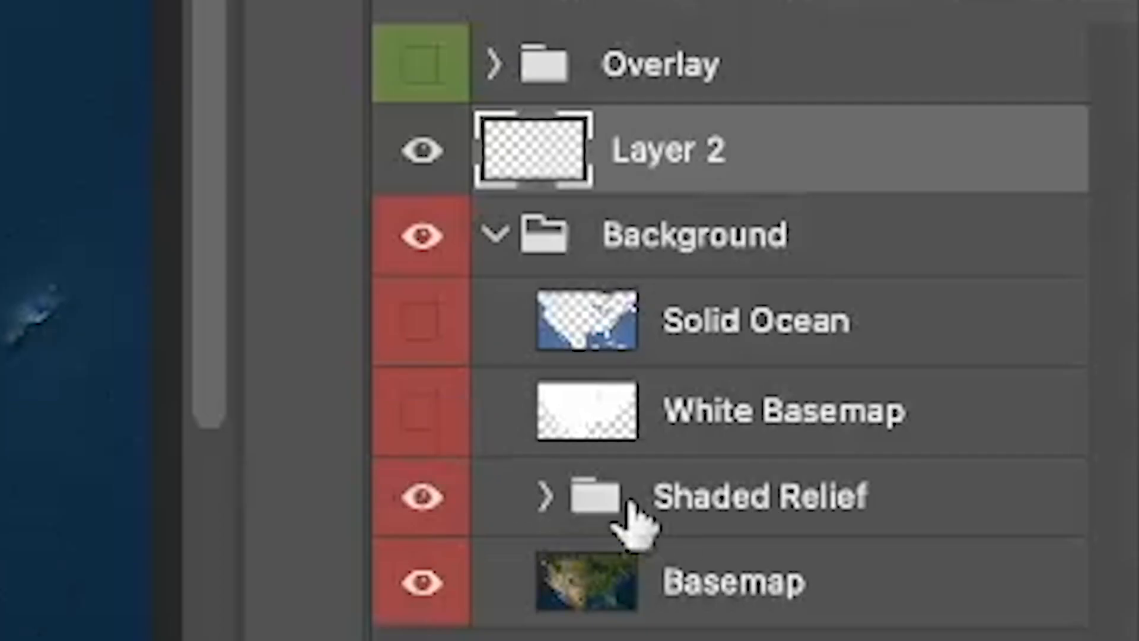
pyautogui.click(445, 516)
pyautogui.click(435, 593)
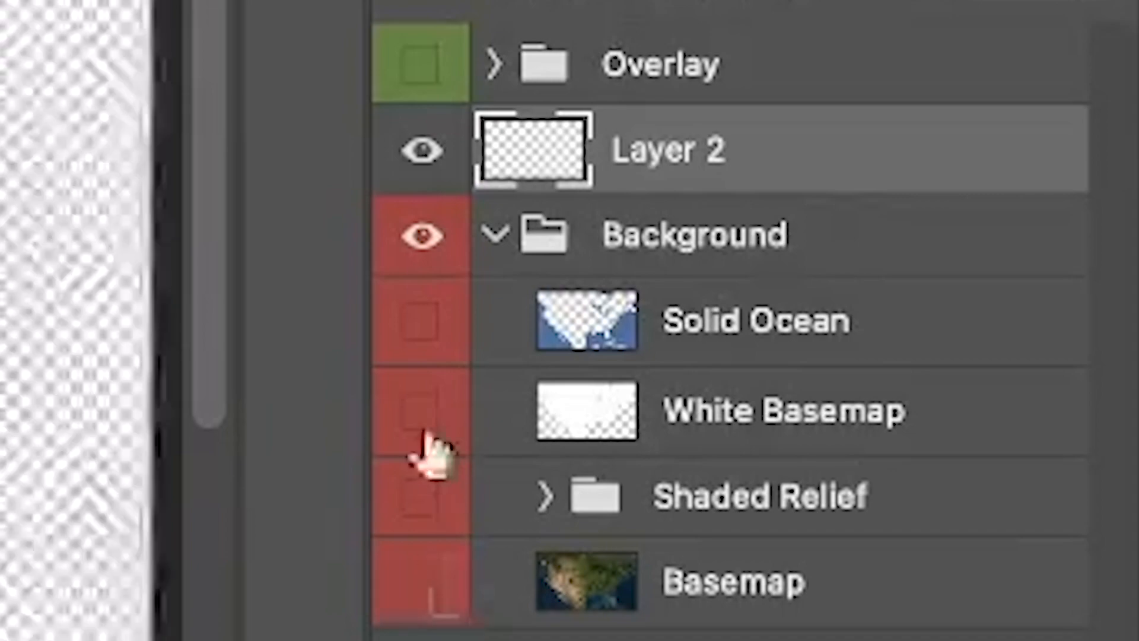
pyautogui.click(423, 415)
pyautogui.click(418, 321)
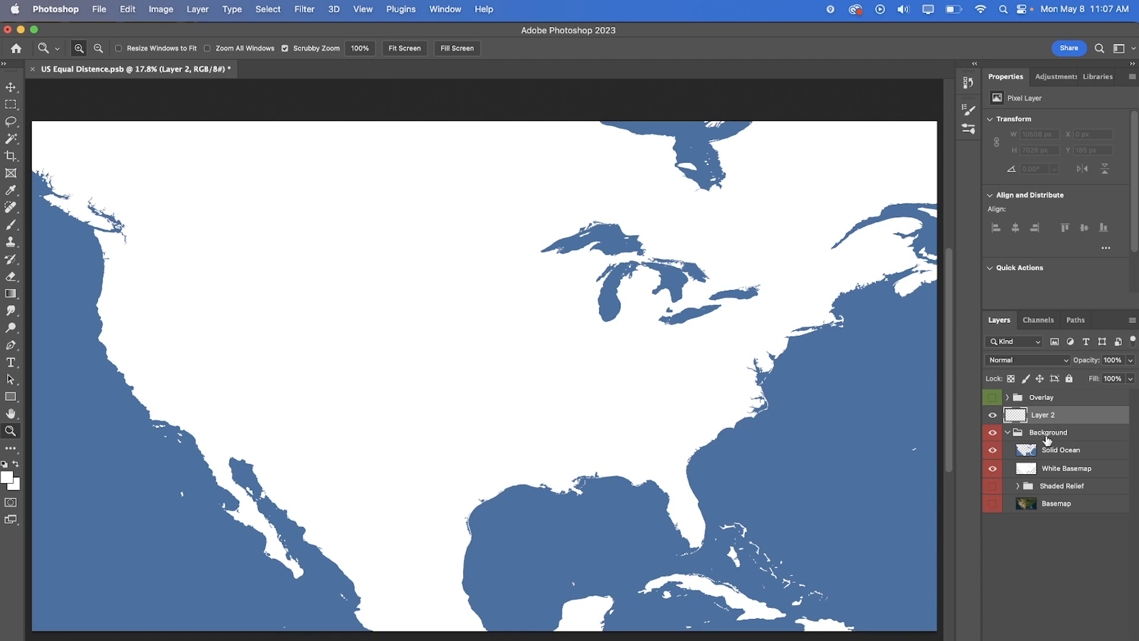
# - Hide White Basemap and Solid Ocean, and show the Shaded Relief group and the satellite Basemap again
pyautogui.click(992, 468)
pyautogui.click(993, 451)
pyautogui.click(992, 486)
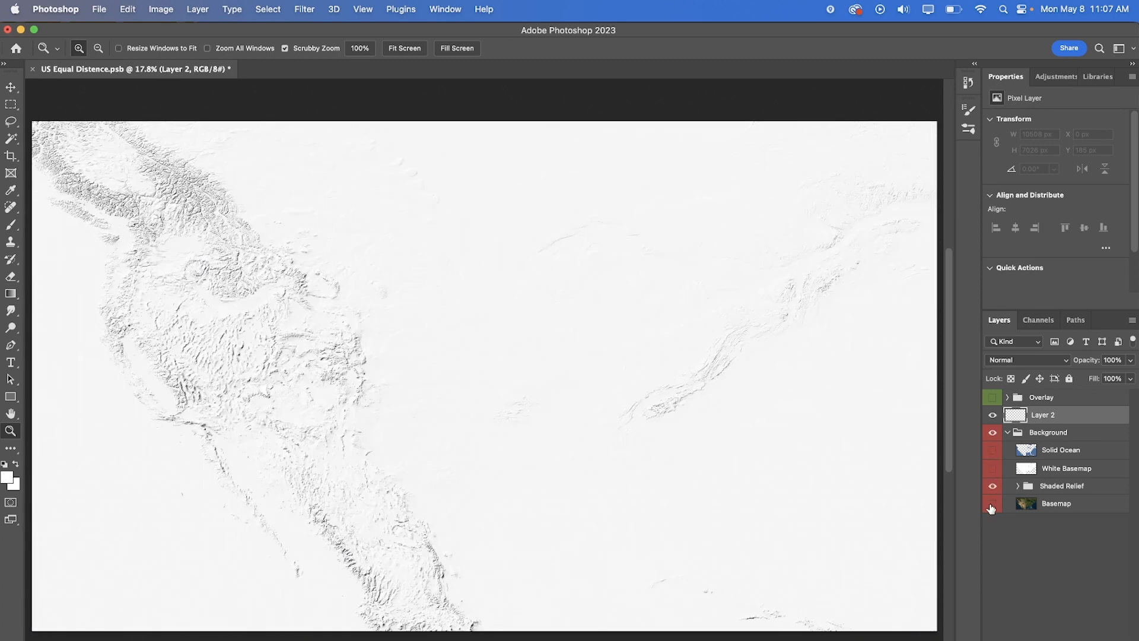
pyautogui.click(993, 503)
# - Collapse the Background group, then show and expand the Overlay group and hide every layer and subgroup inside it
pyautogui.click(1008, 431)
pyautogui.click(993, 397)
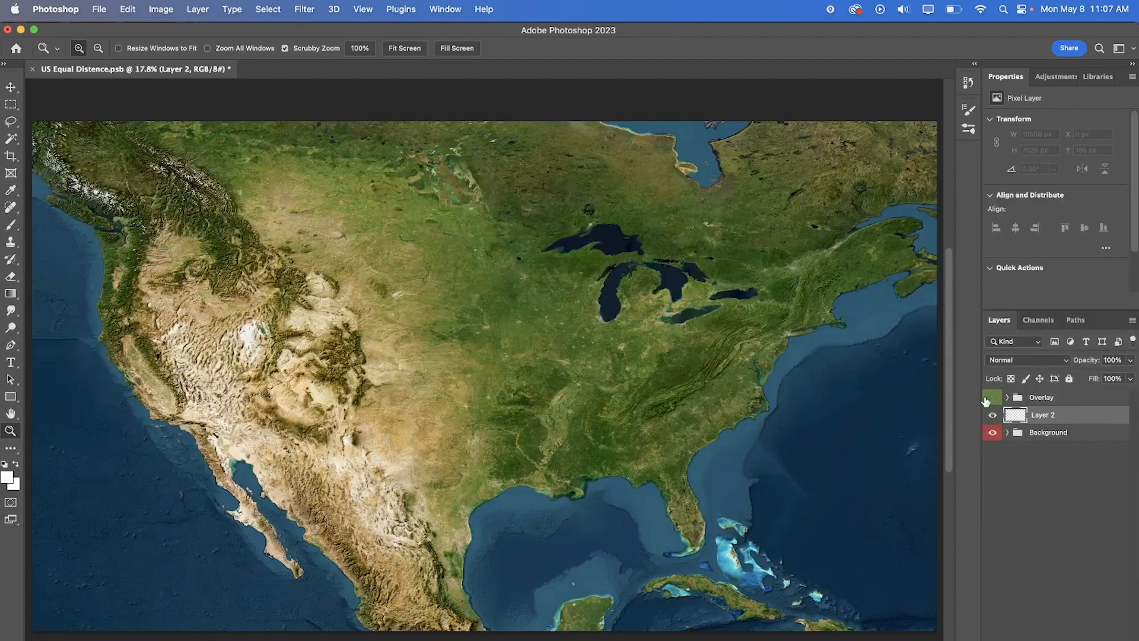
pyautogui.click(1008, 397)
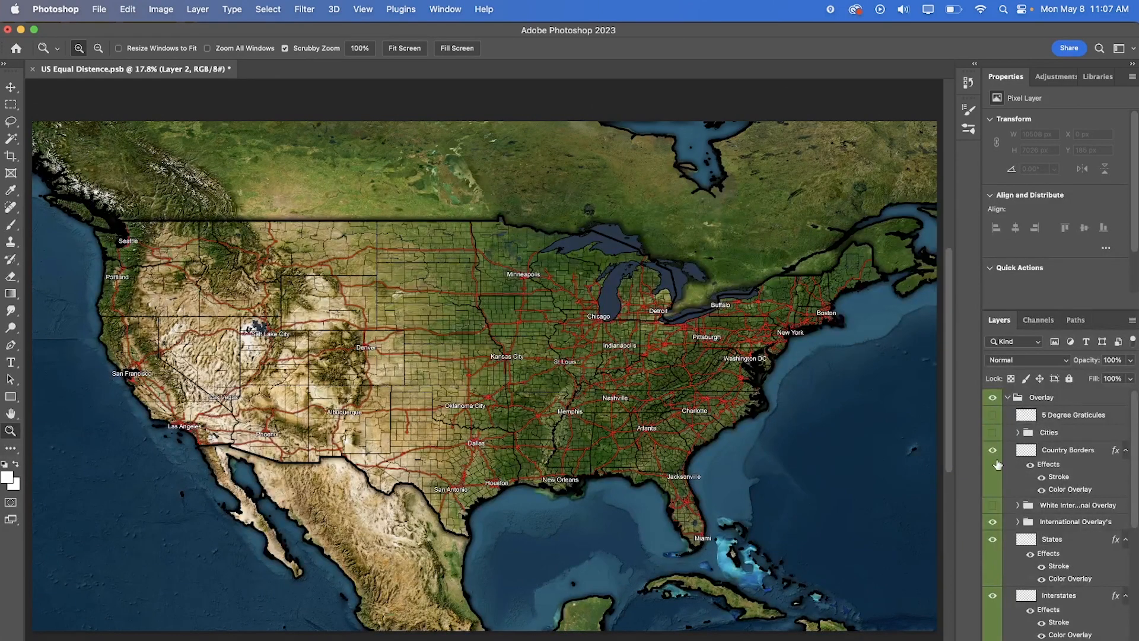
pyautogui.scroll(-5, 996, 555)
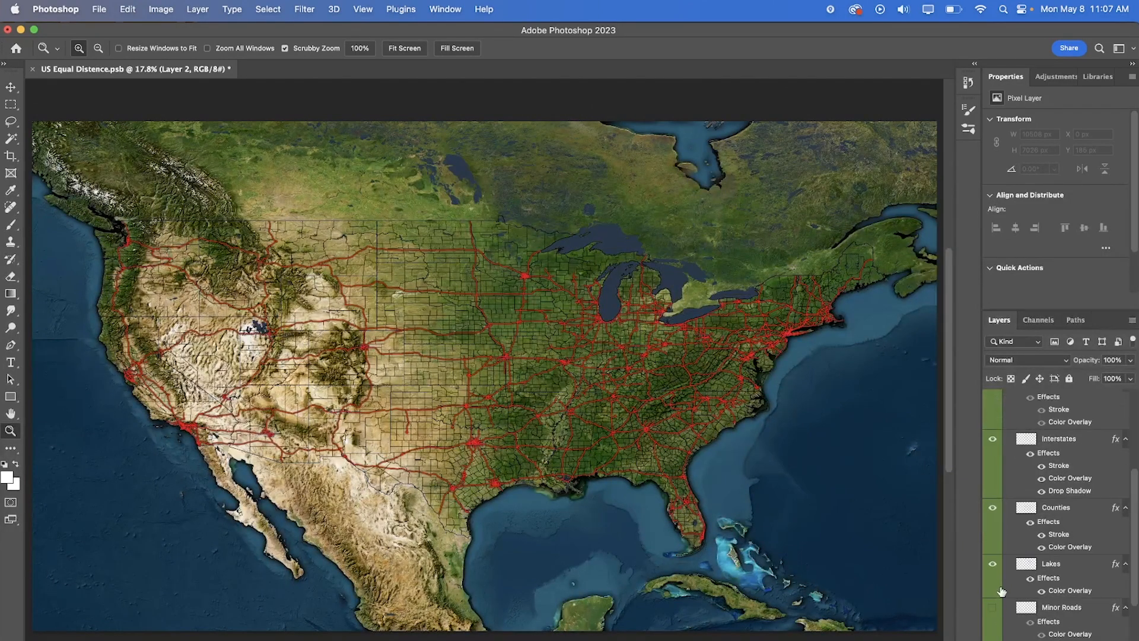
pyautogui.moveTo(996, 535); pyautogui.dragTo(991, 628)
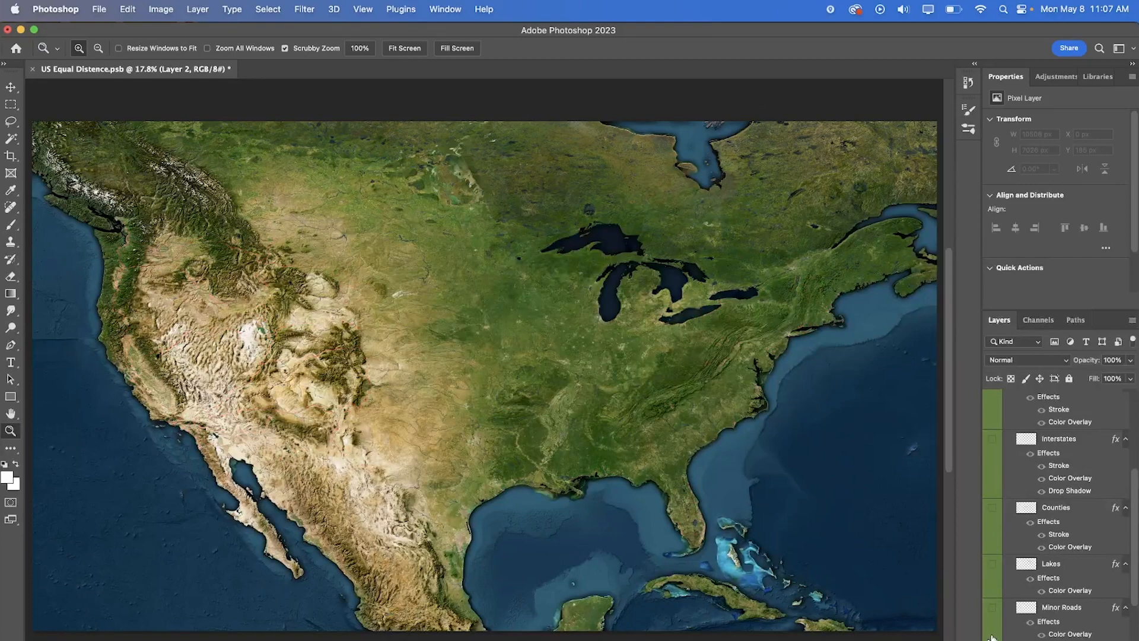
pyautogui.click(992, 635)
pyautogui.click(991, 635)
pyautogui.scroll(-4, 992, 629)
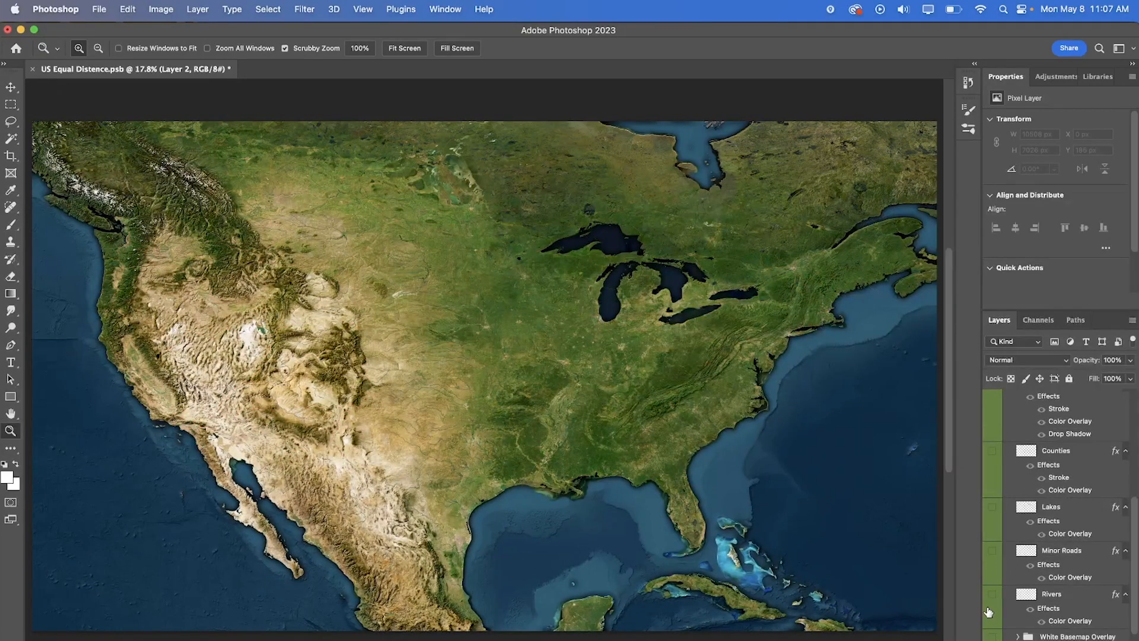
pyautogui.click(992, 623)
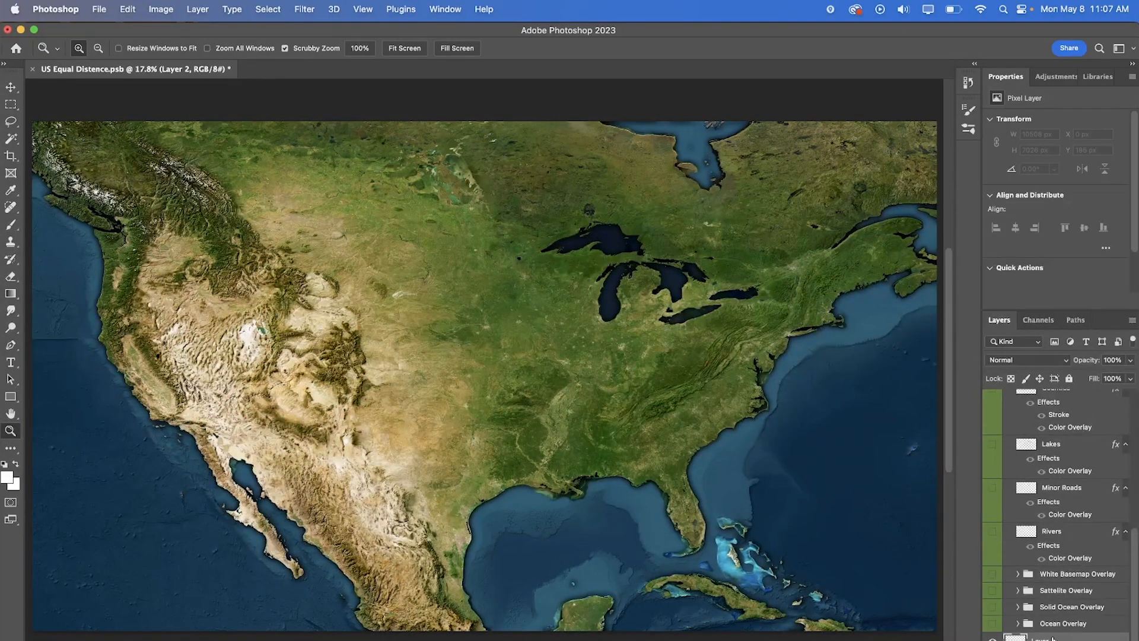
# - Paint a large white area over the central United States on the empty Layer 2 with the Brush, and hide that layer
pyautogui.click(10, 224)
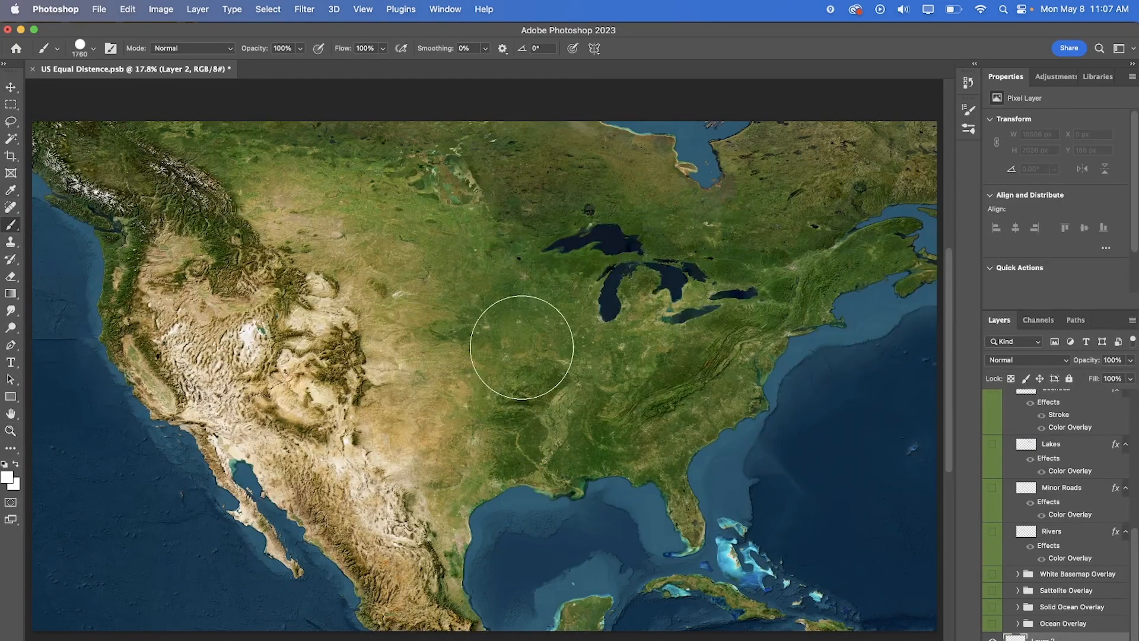
pyautogui.moveTo(349, 393)
pyautogui.mouseDown()
pyautogui.moveTo(354, 474)
pyautogui.moveTo(447, 521)
pyautogui.moveTo(542, 485)
pyautogui.moveTo(591, 376)
pyautogui.moveTo(550, 249)
pyautogui.moveTo(475, 218)
pyautogui.moveTo(383, 251)
pyautogui.moveTo(348, 365)
pyautogui.moveTo(412, 470)
pyautogui.moveTo(527, 395)
pyautogui.moveTo(431, 289)
pyautogui.moveTo(433, 407)
pyautogui.moveTo(434, 361)
pyautogui.moveTo(493, 220)
pyautogui.mouseUp()
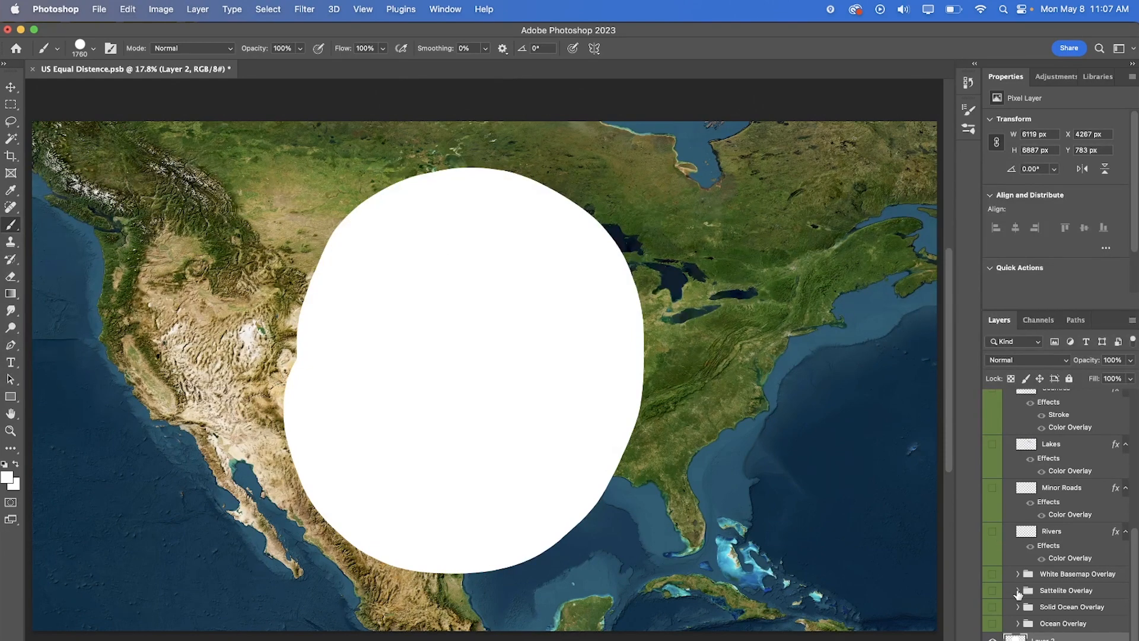
pyautogui.click(992, 639)
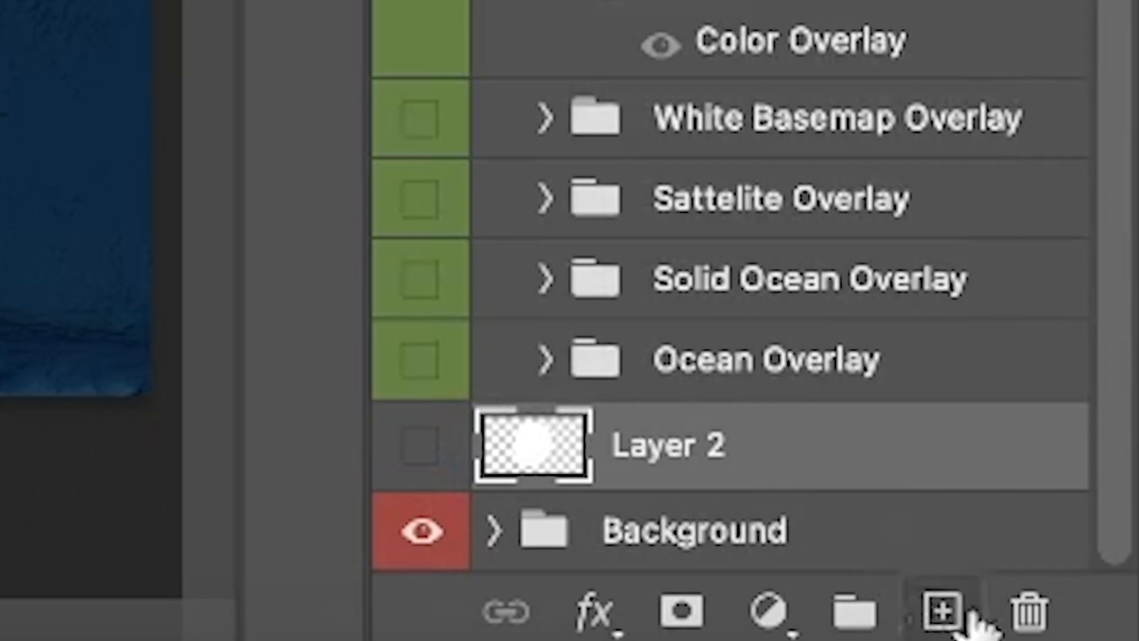
# - With the Ocean Overlay group shown, paint white along the Gulf and Atlantic coasts on a new layer directly below the Overlay group
pyautogui.click(1100, 640)
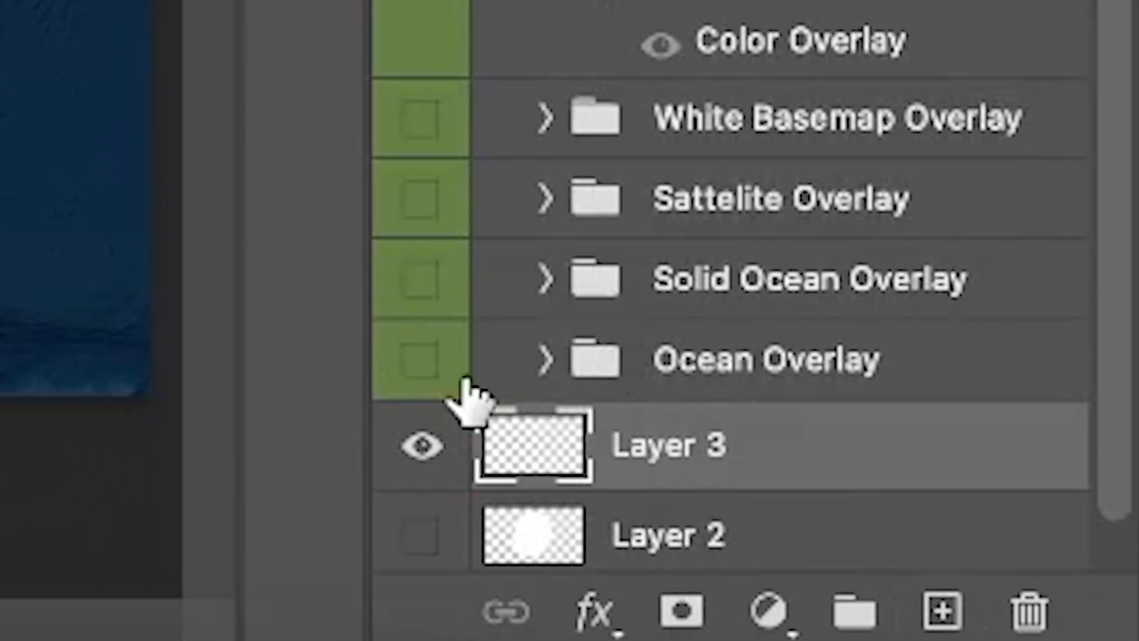
pyautogui.click(419, 359)
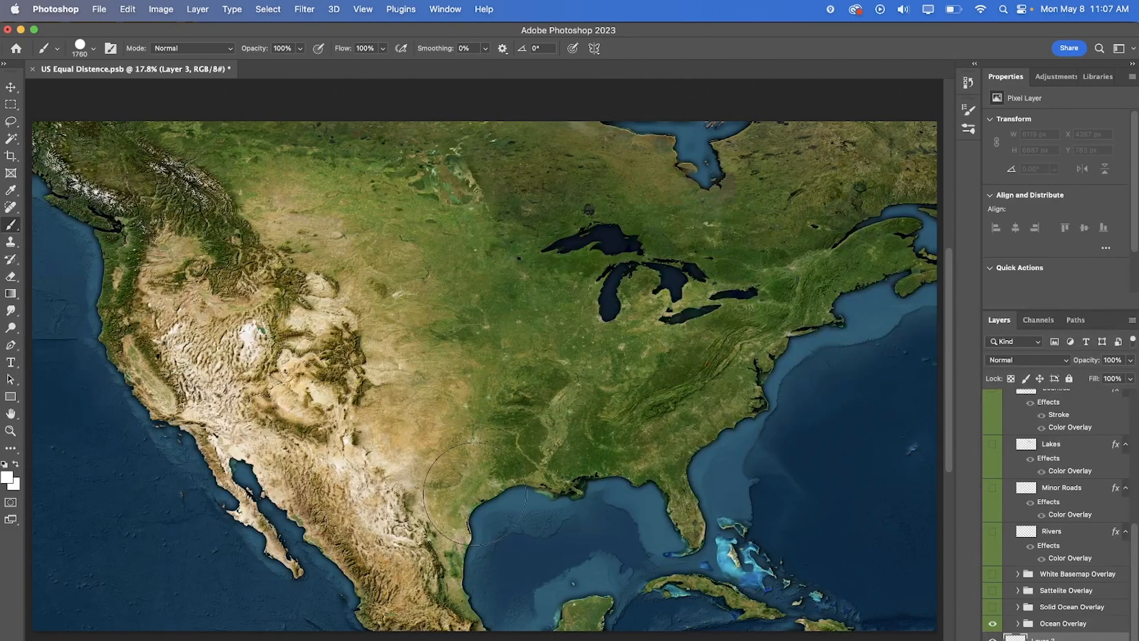
pyautogui.moveTo(475, 493)
pyautogui.mouseDown()
pyautogui.moveTo(638, 509)
pyautogui.moveTo(738, 464)
pyautogui.moveTo(796, 342)
pyautogui.moveTo(865, 267)
pyautogui.moveTo(833, 236)
pyautogui.moveTo(733, 321)
pyautogui.moveTo(663, 417)
pyautogui.moveTo(493, 467)
pyautogui.moveTo(441, 498)
pyautogui.moveTo(395, 587)
pyautogui.mouseUp()
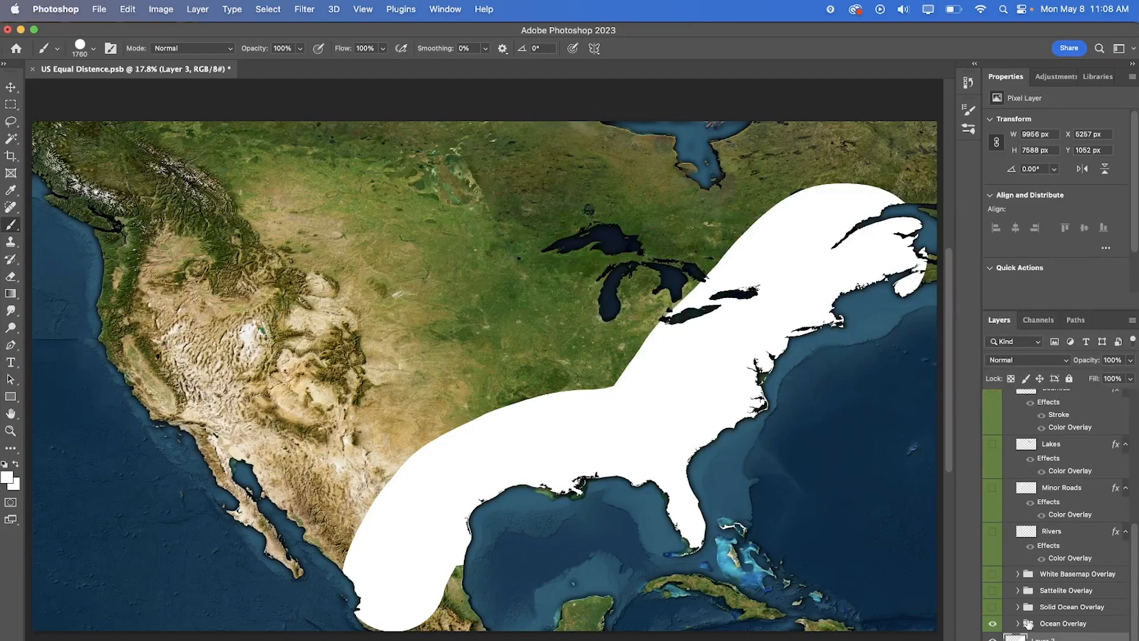
# - Compare the white coastal paint with the Ocean Overlay group off and on, leaving the group visible
pyautogui.click(992, 627)
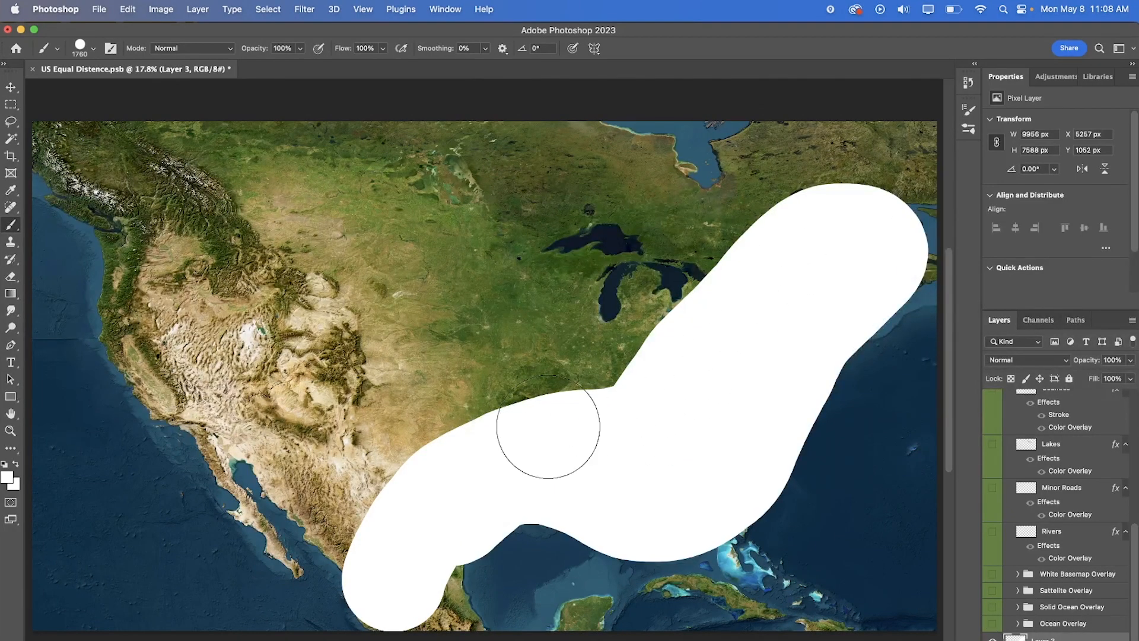
pyautogui.click(995, 622)
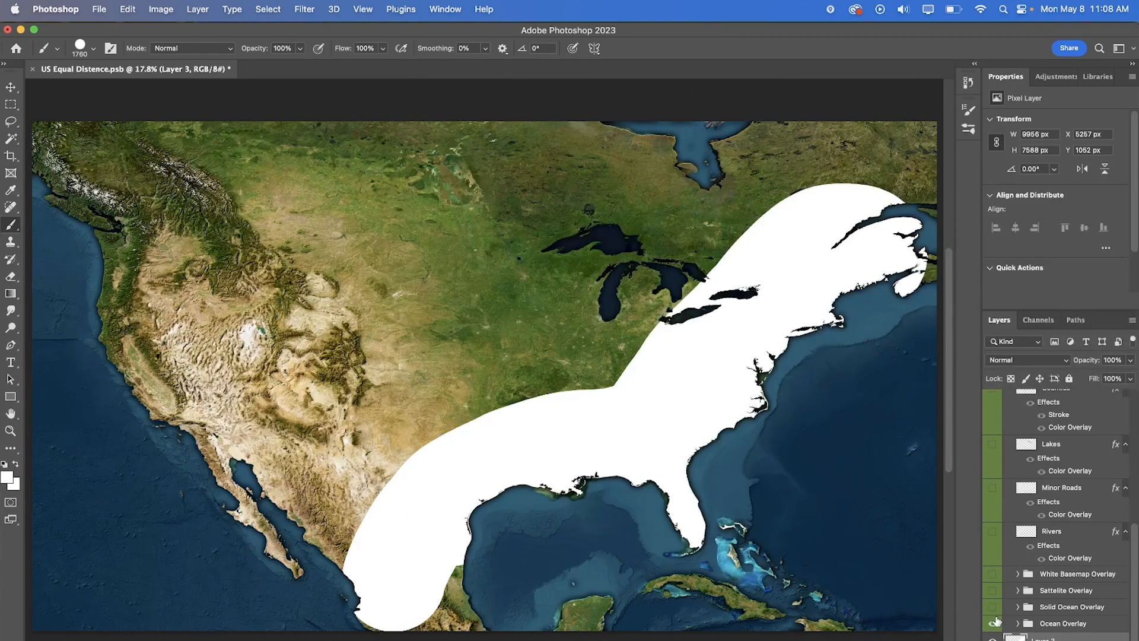
pyautogui.click(996, 620)
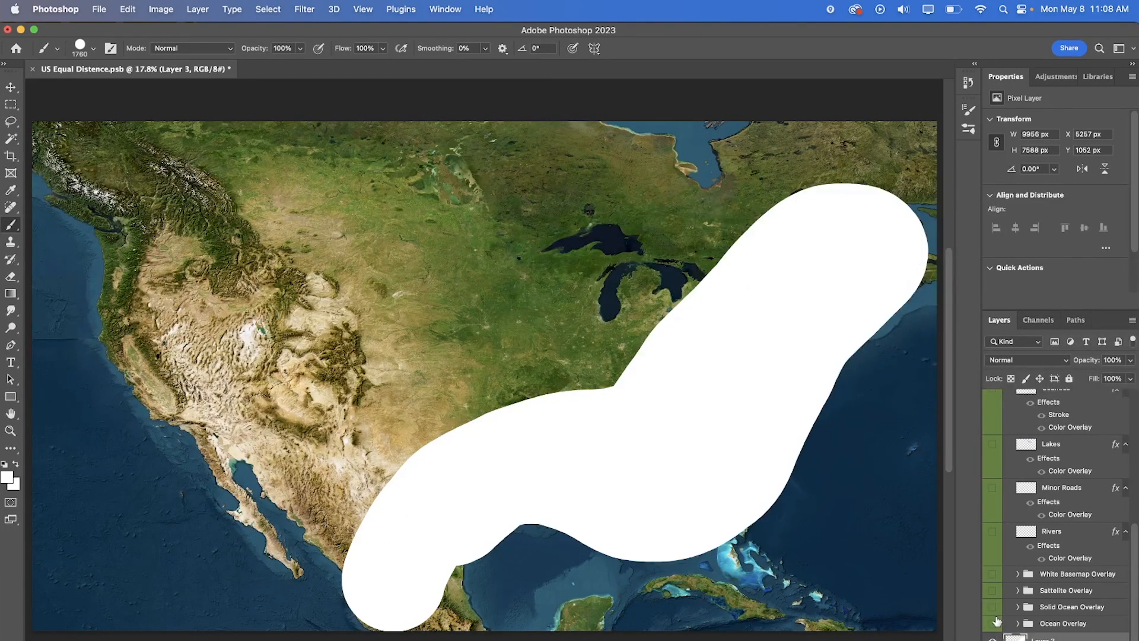
pyautogui.click(997, 620)
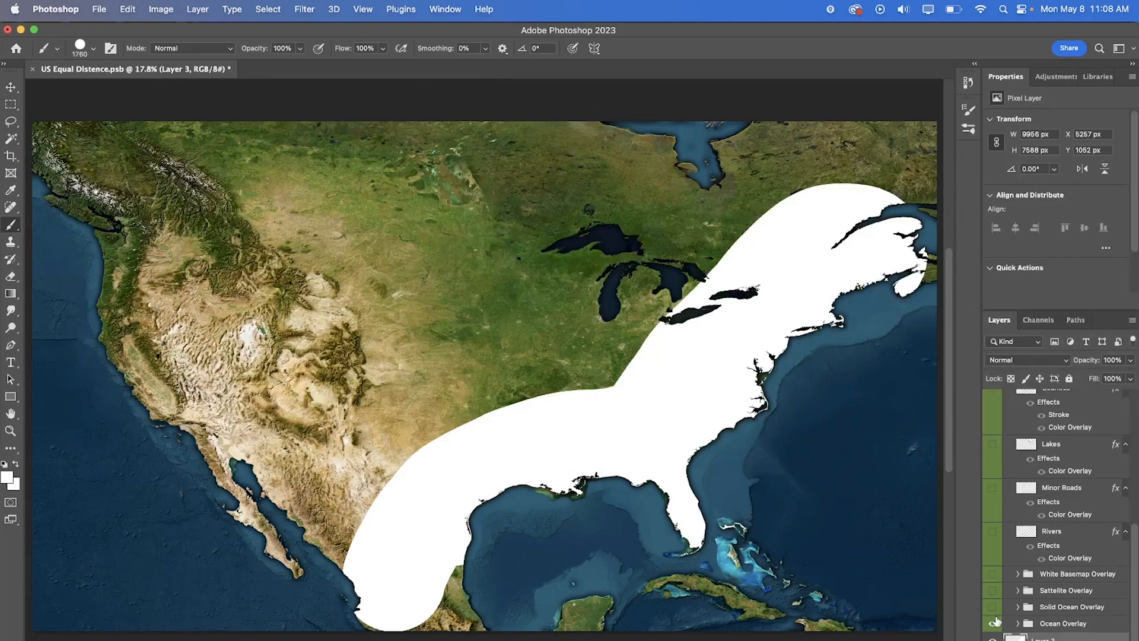
# - Preview the States and Counties borders over the white coastal paint, and hide both layers again
pyautogui.scroll(10, 1001, 510)
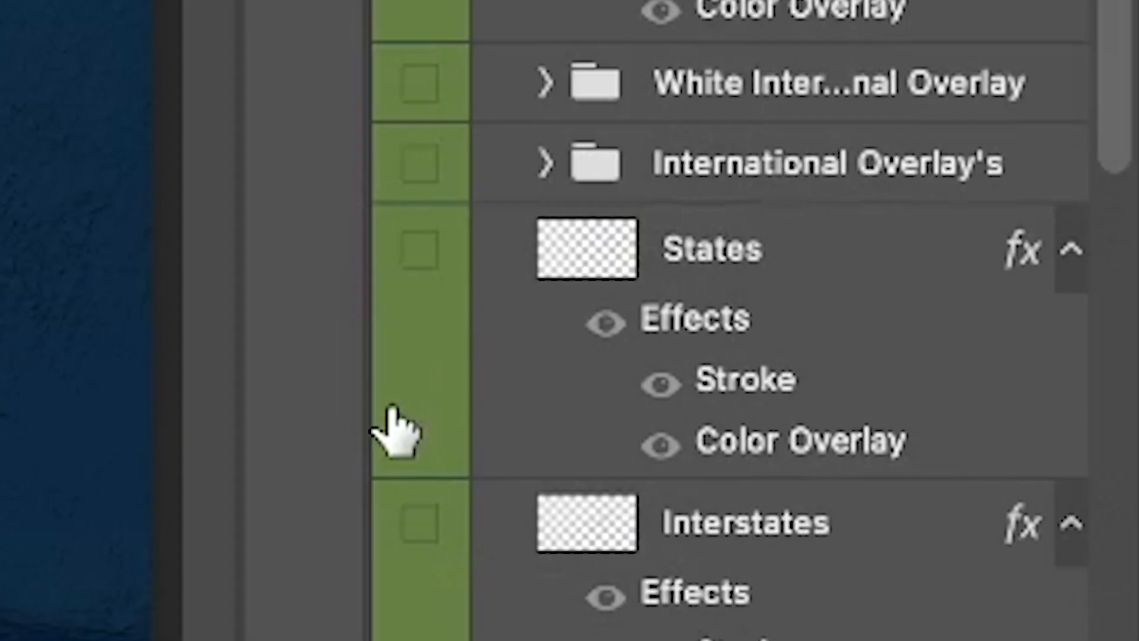
pyautogui.click(988, 571)
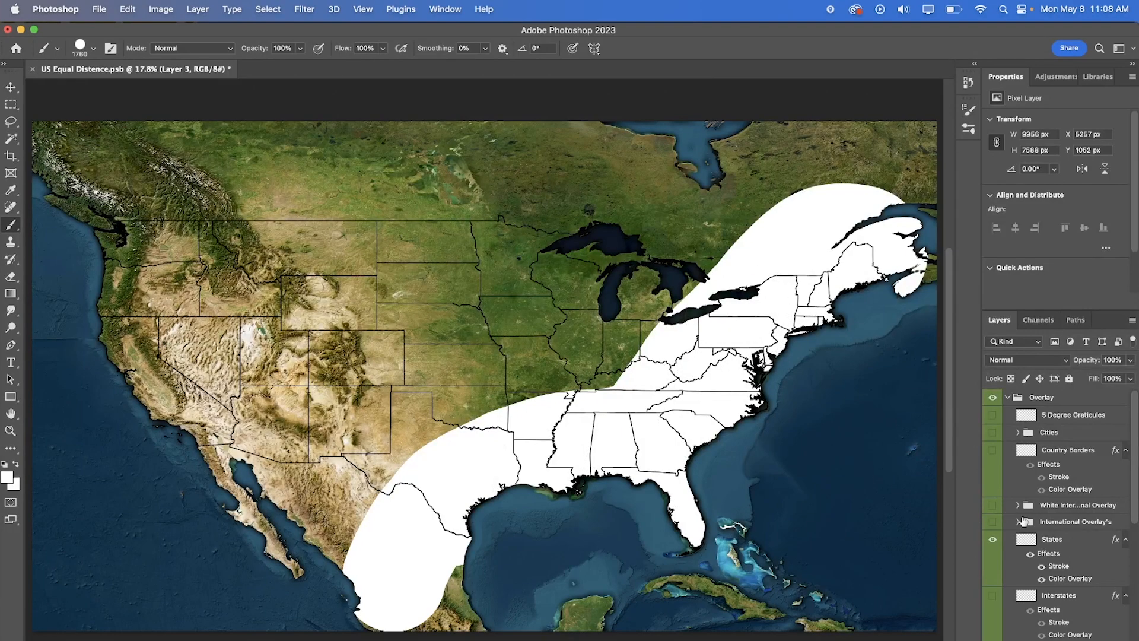
pyautogui.scroll(-3, 1029, 538)
pyautogui.scroll(-3, 1029, 538)
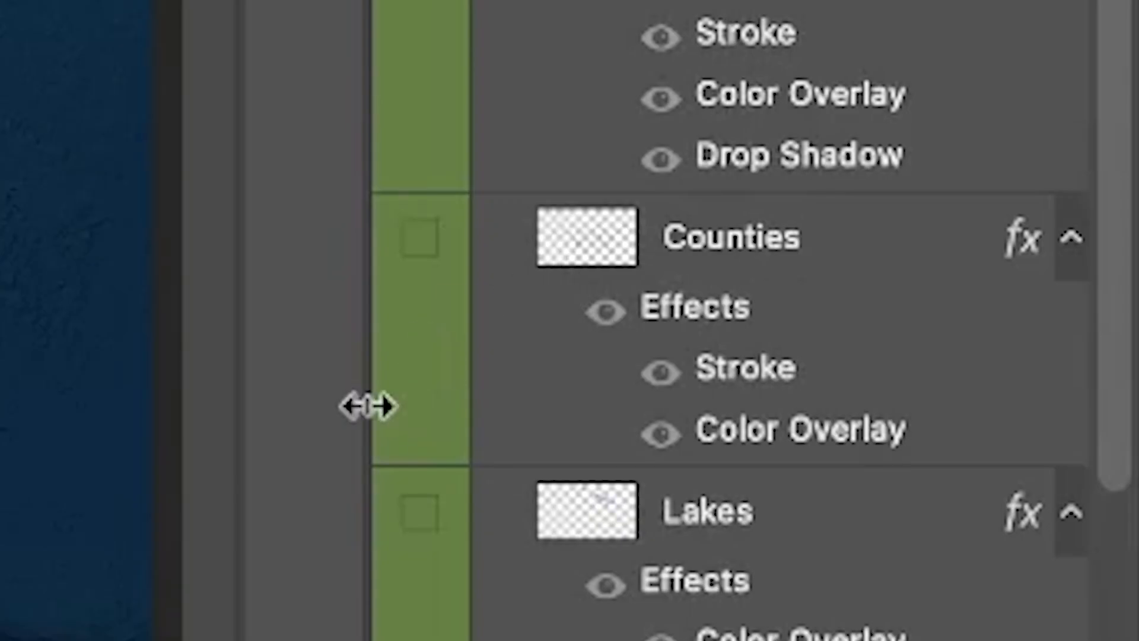
pyautogui.click(993, 534)
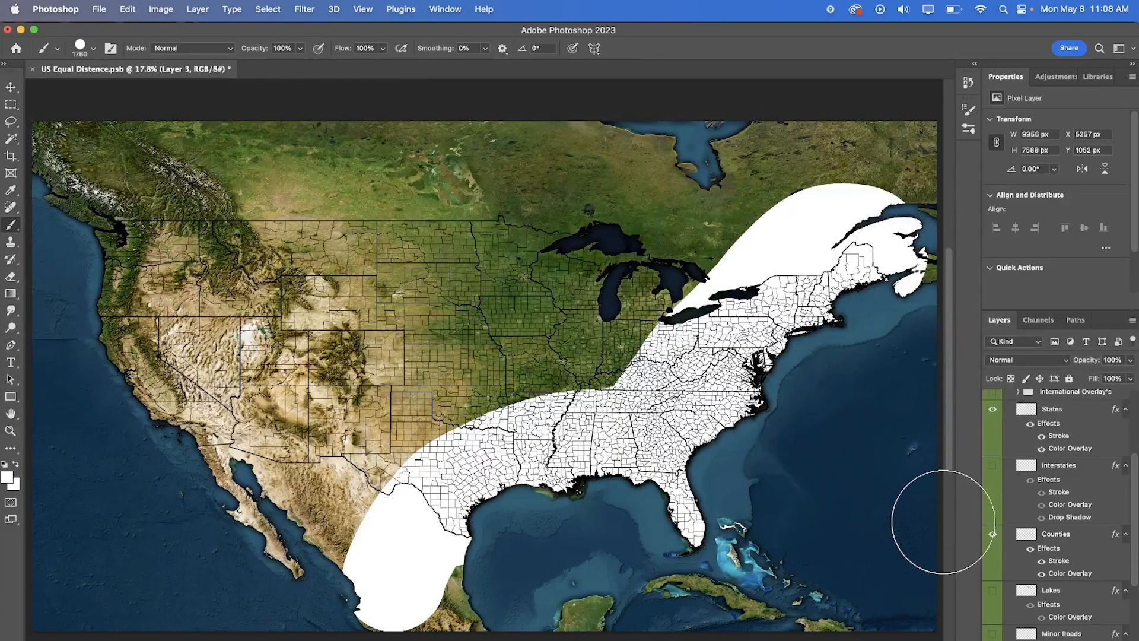
pyautogui.click(993, 533)
pyautogui.click(997, 409)
# - Hide the white-painted Layer 3 and the Ocean Overlay group
pyautogui.scroll(-7, 1023, 482)
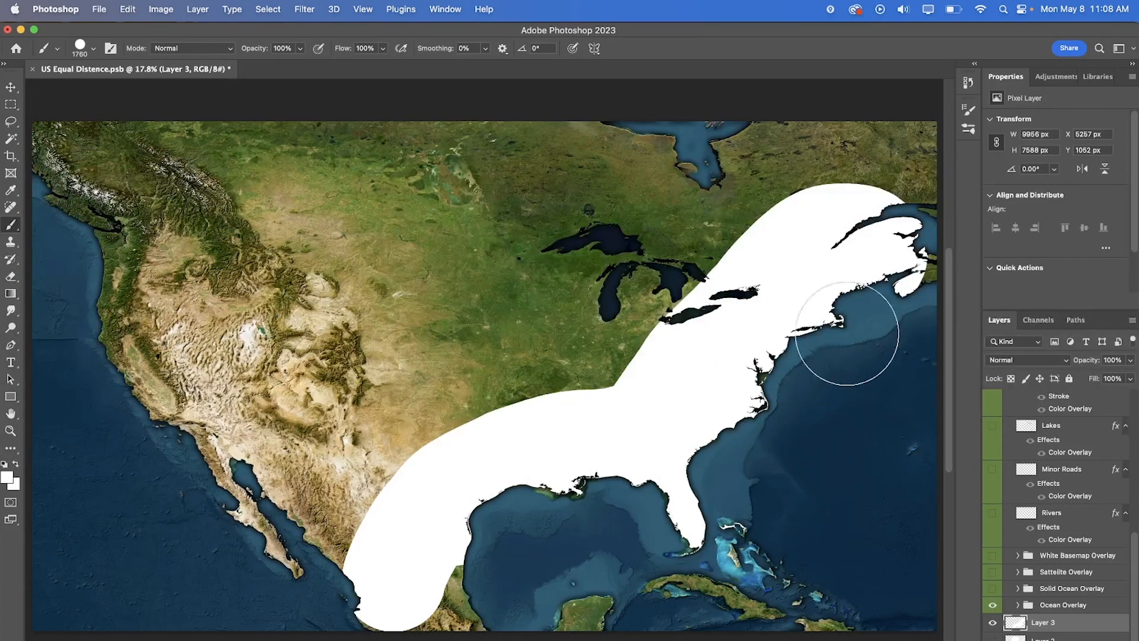
pyautogui.click(992, 622)
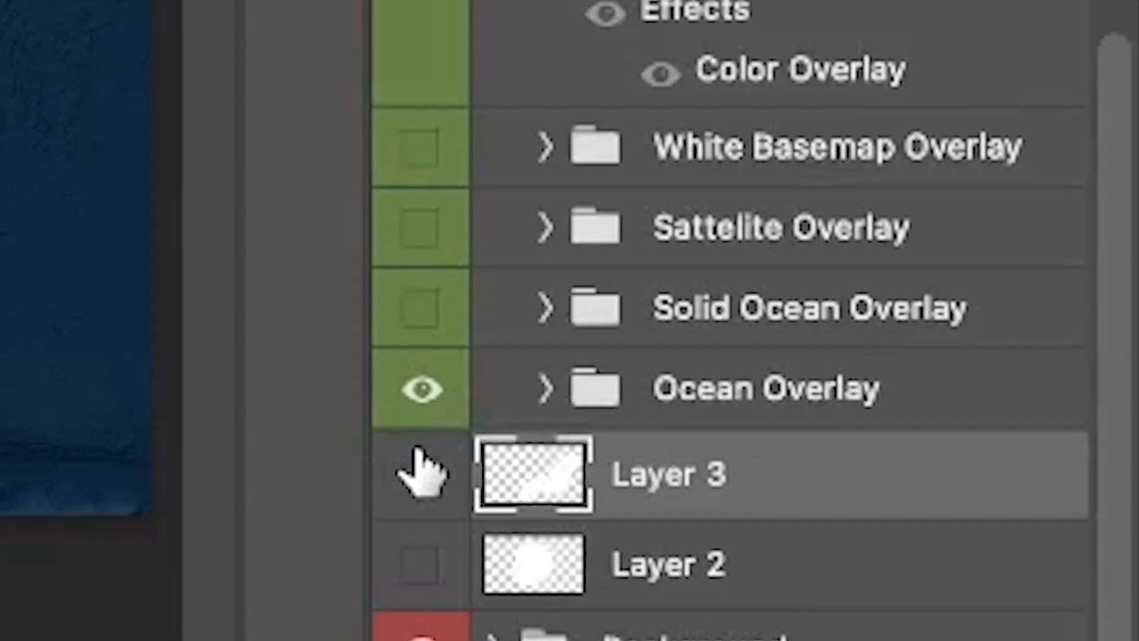
pyautogui.click(421, 393)
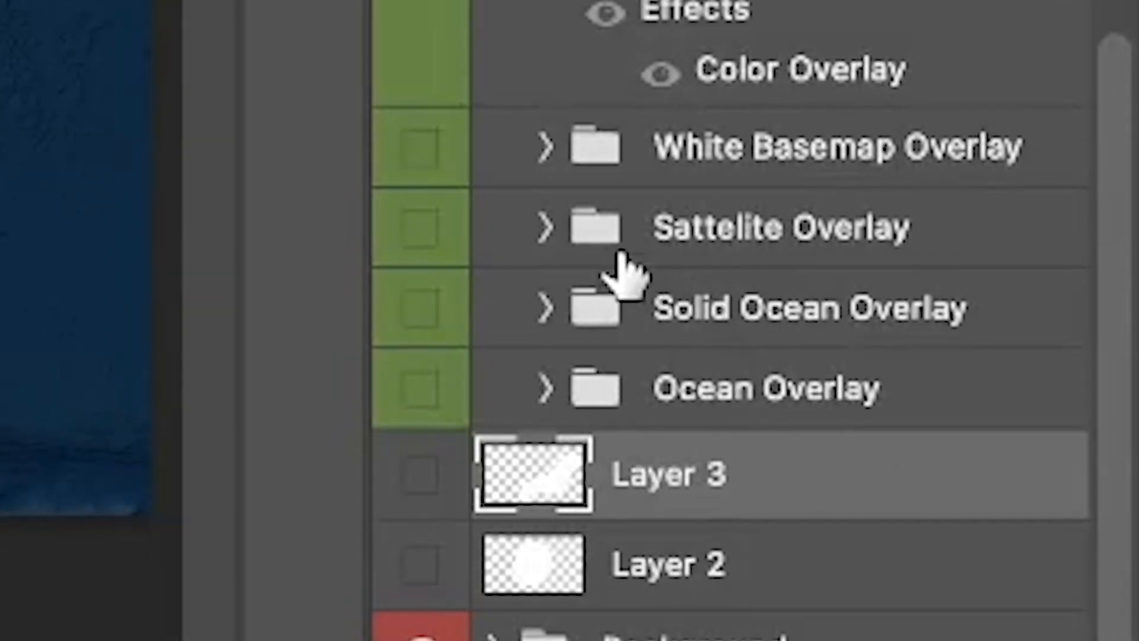
# - With the Sattelite Overlay group shown, paint white along the Gulf and Atlantic coasts on a new layer above Layer 3
pyautogui.click(420, 228)
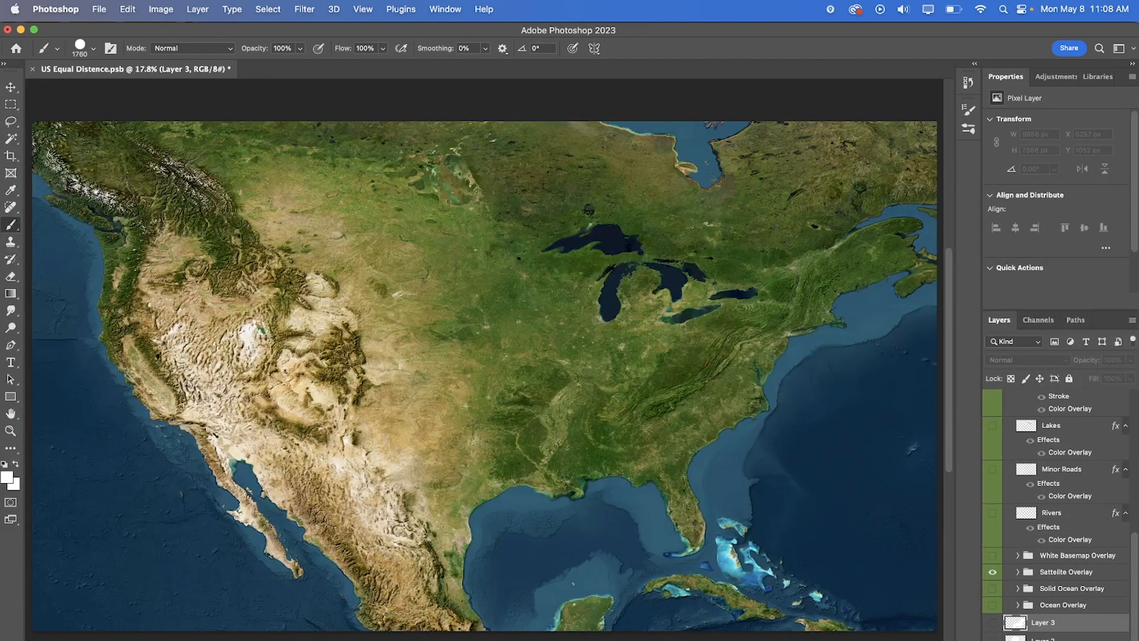
pyautogui.click(1105, 640)
pyautogui.moveTo(483, 548)
pyautogui.mouseDown()
pyautogui.moveTo(560, 507)
pyautogui.moveTo(642, 526)
pyautogui.moveTo(701, 479)
pyautogui.moveTo(826, 340)
pyautogui.moveTo(907, 294)
pyautogui.mouseUp()
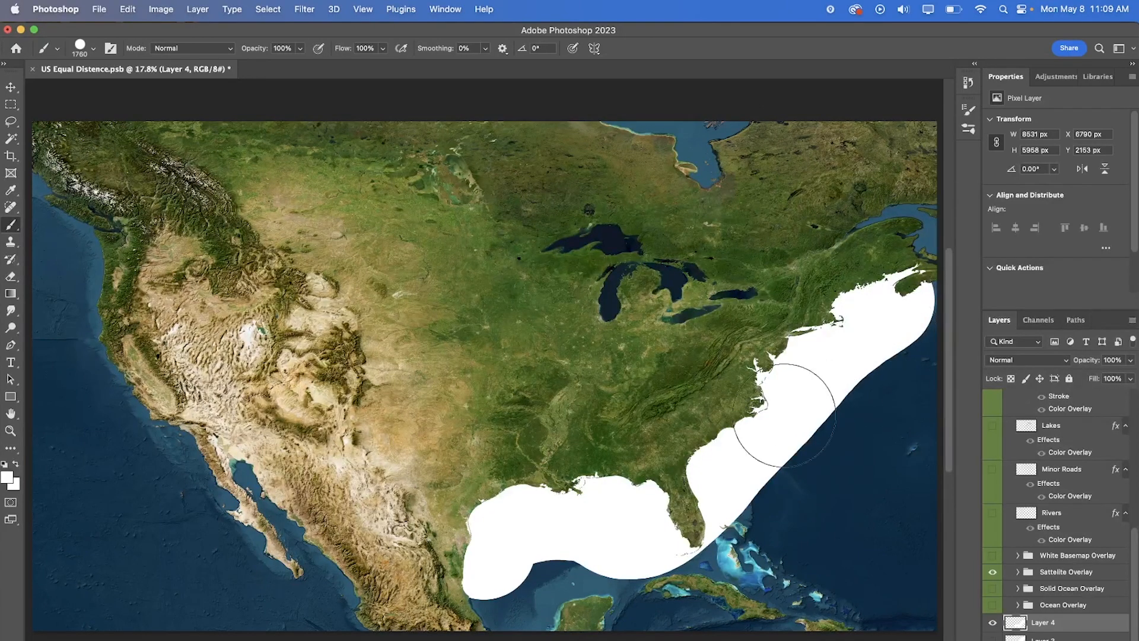
# - Set the foreground color to red and paint over the white Gulf and Atlantic coast strip on Layer 4
pyautogui.click(7, 477)
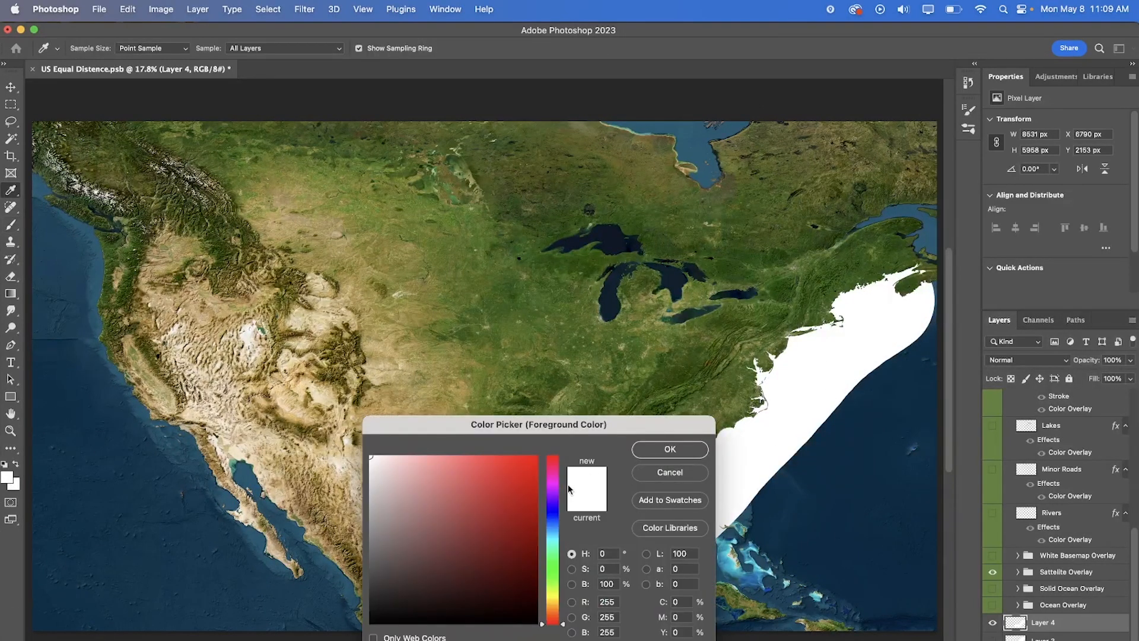
pyautogui.click(511, 466)
pyautogui.click(668, 449)
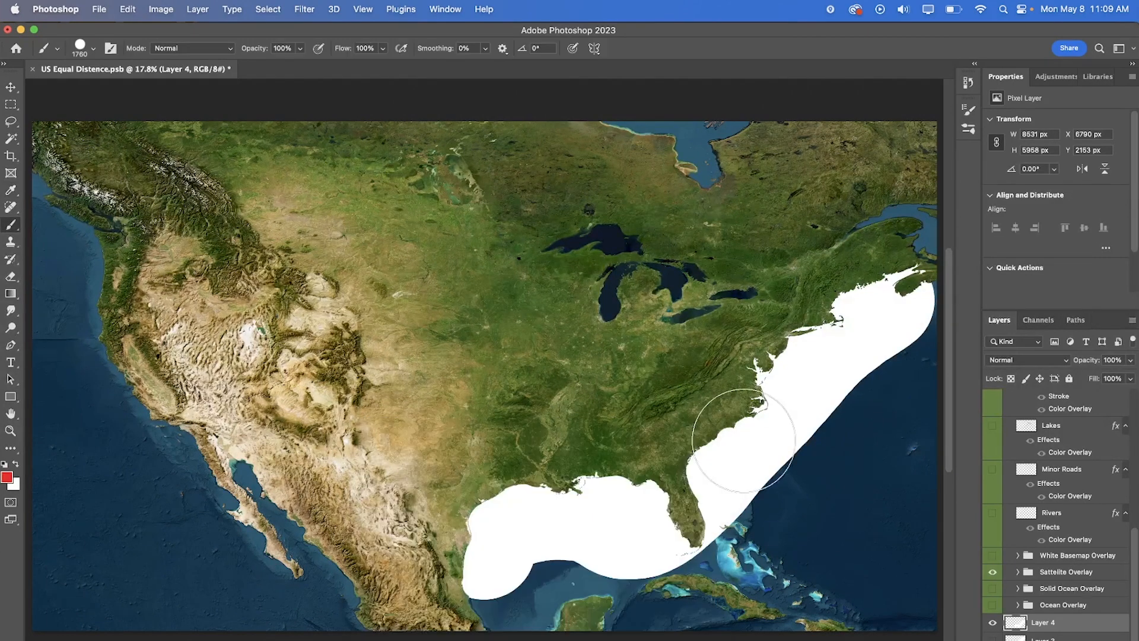
pyautogui.moveTo(863, 270)
pyautogui.mouseDown()
pyautogui.moveTo(755, 335)
pyautogui.moveTo(644, 452)
pyautogui.moveTo(504, 506)
pyautogui.moveTo(580, 484)
pyautogui.moveTo(636, 485)
pyautogui.moveTo(718, 444)
pyautogui.moveTo(780, 373)
pyautogui.moveTo(898, 277)
pyautogui.moveTo(719, 480)
pyautogui.moveTo(641, 520)
pyautogui.mouseUp()
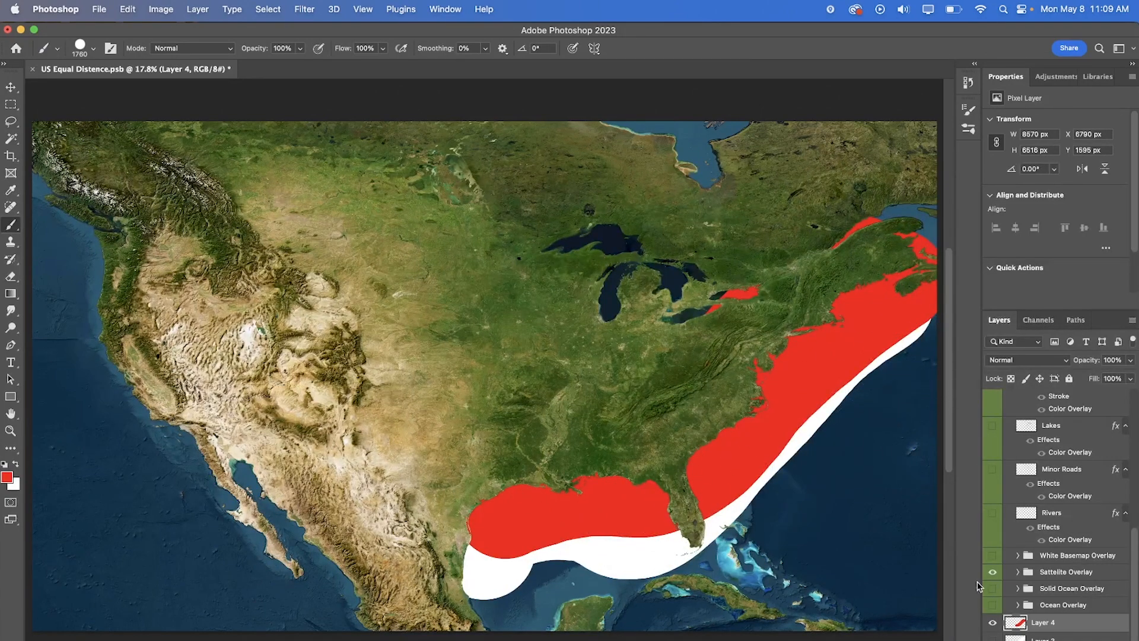
# - Hide the red and white painted Layer 4 and the Sattelite Overlay group
pyautogui.click(992, 623)
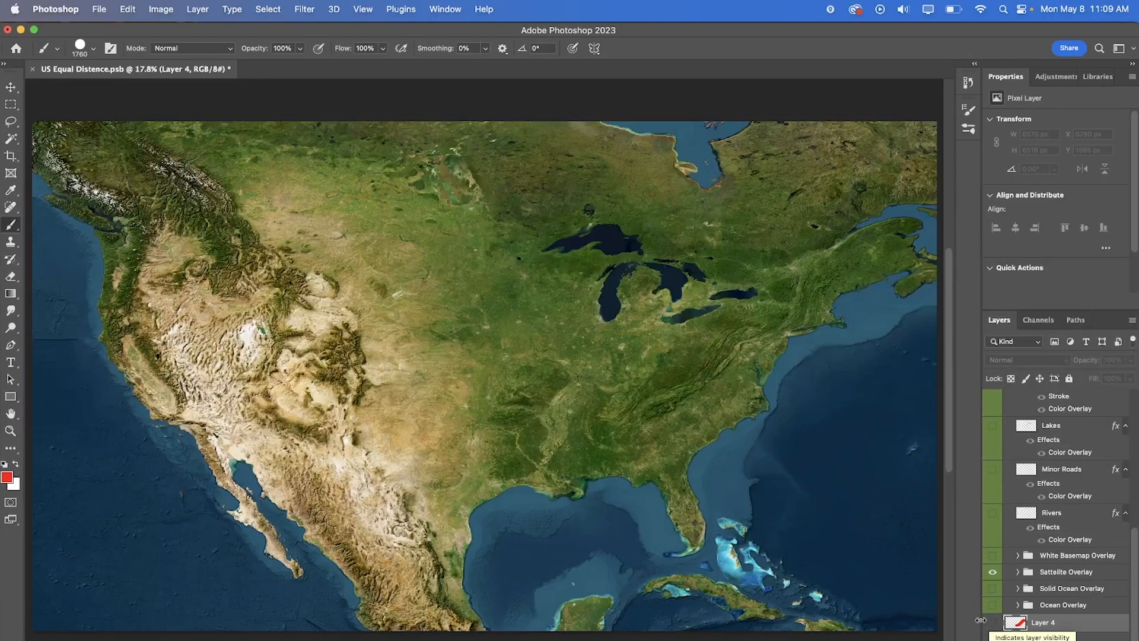
pyautogui.click(994, 573)
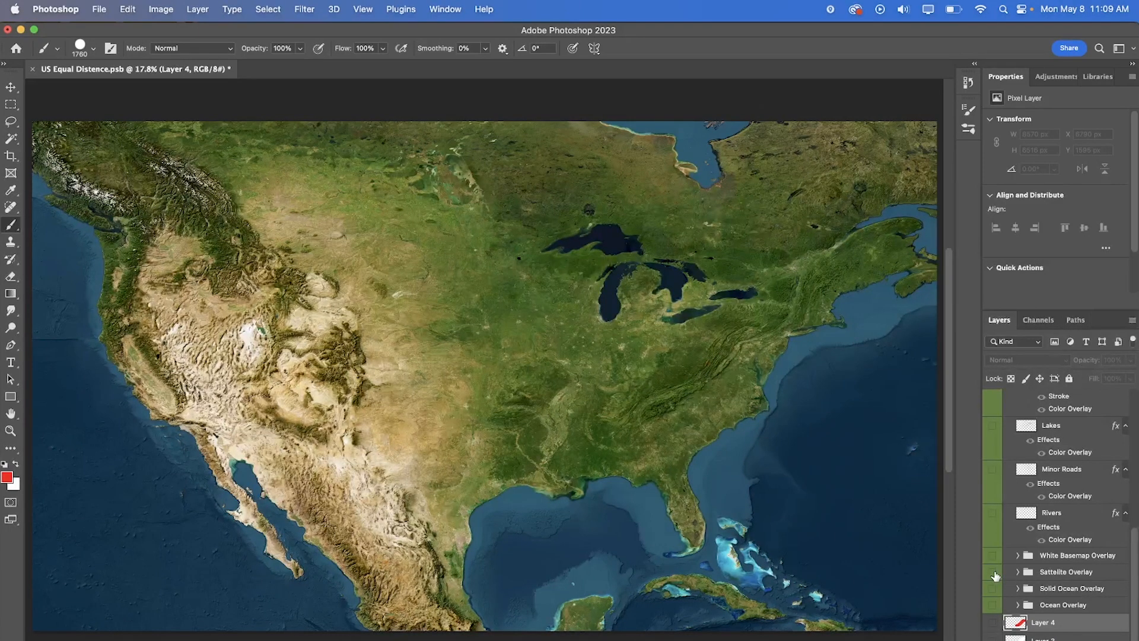
# - Toggle the Ocean Overlay group on to view its effect along the coastlines and off again
pyautogui.click(992, 604)
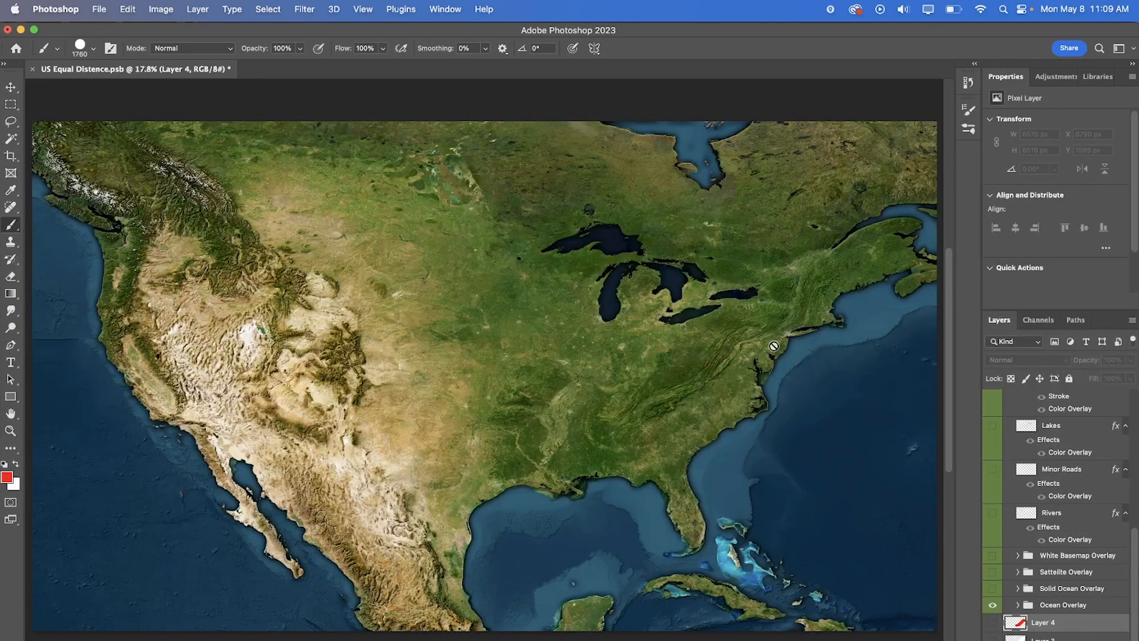
pyautogui.scroll(6, 1087, 498)
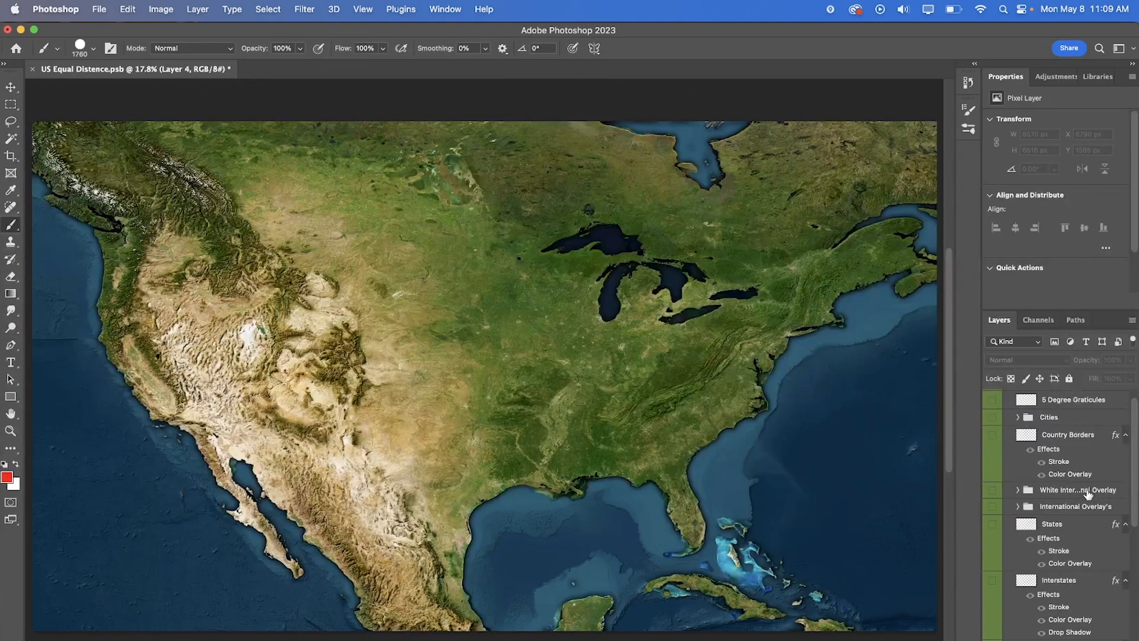
pyautogui.scroll(-5, 1088, 491)
pyautogui.click(992, 620)
# - Show and expand the International Overlay's group, and turn off the Inner Shadow effect on its Satellite Overlay layer
pyautogui.scroll(3, 1004, 583)
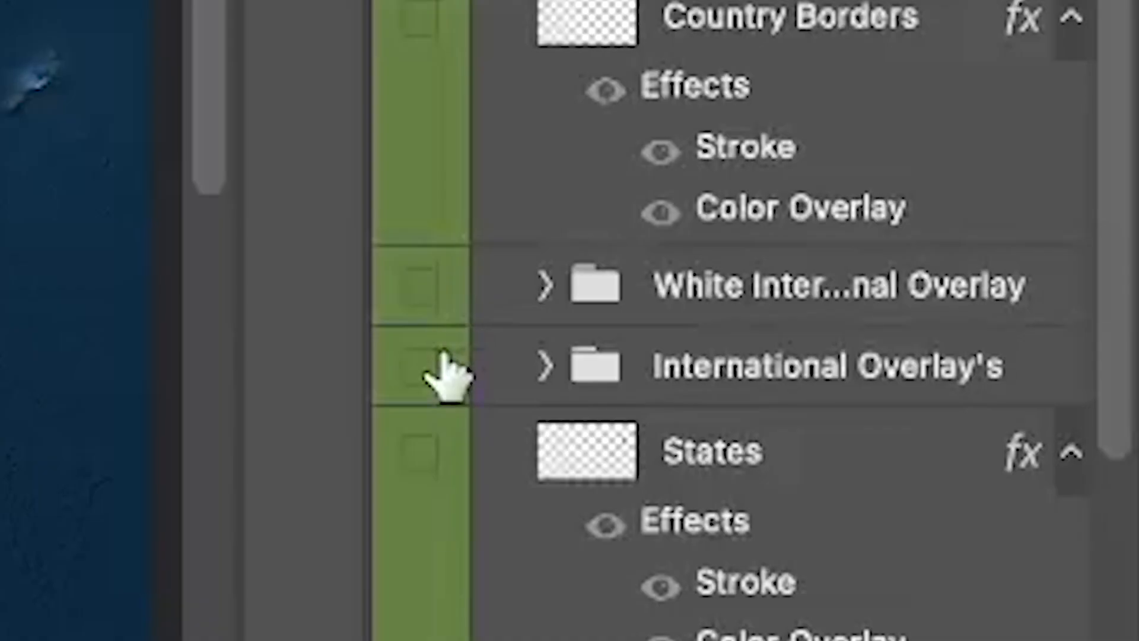
pyautogui.click(993, 499)
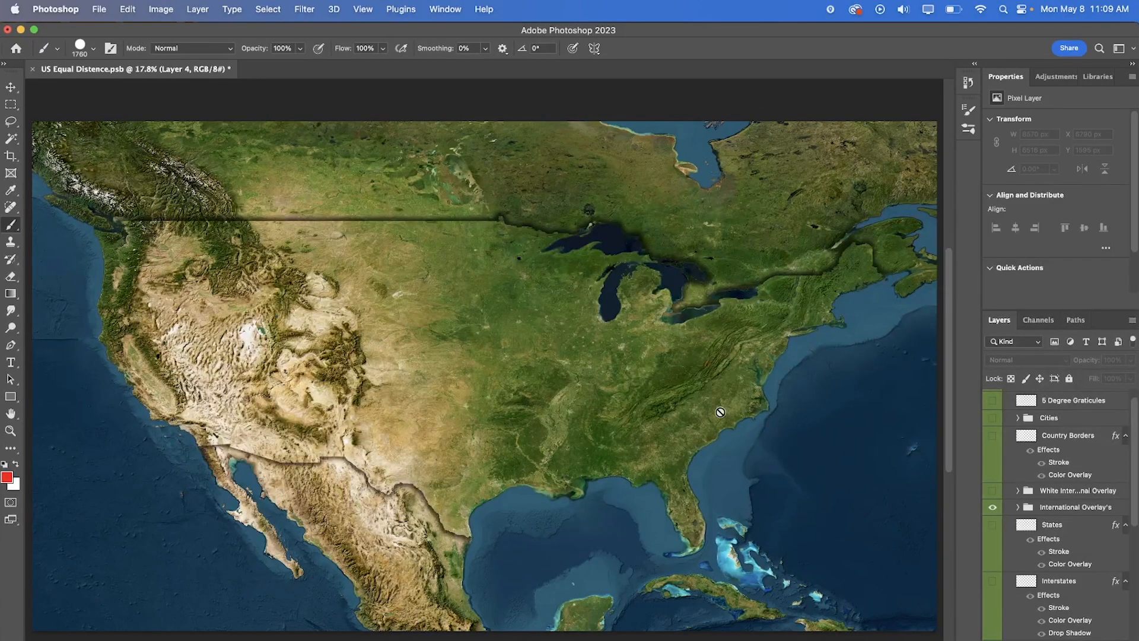
pyautogui.click(1018, 506)
pyautogui.scroll(-3, 1044, 510)
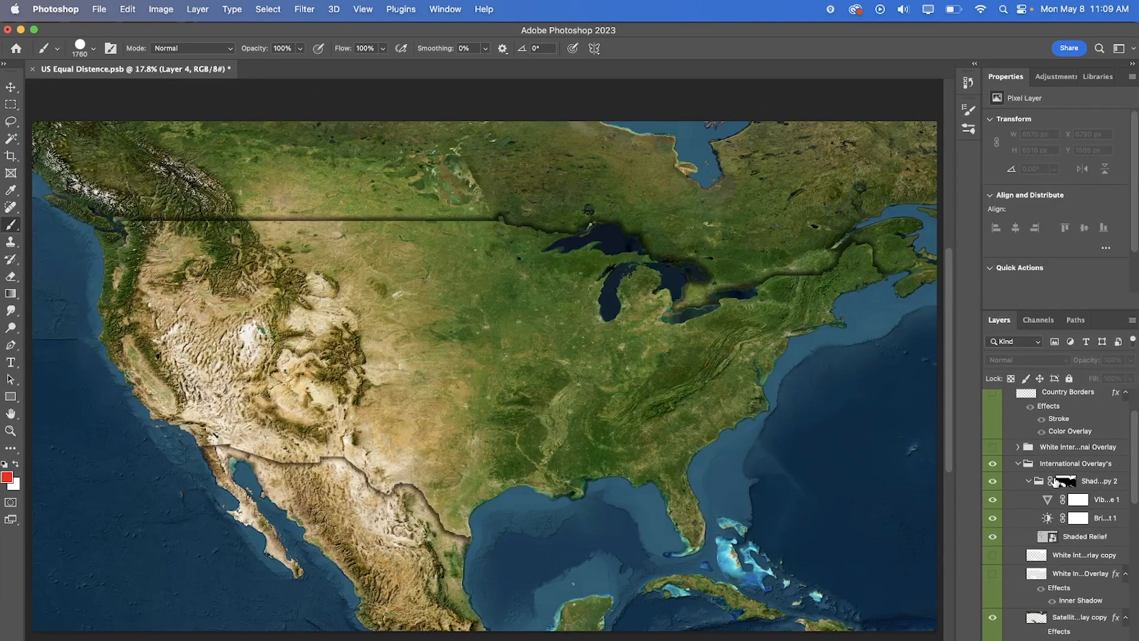
pyautogui.scroll(-2, 1078, 518)
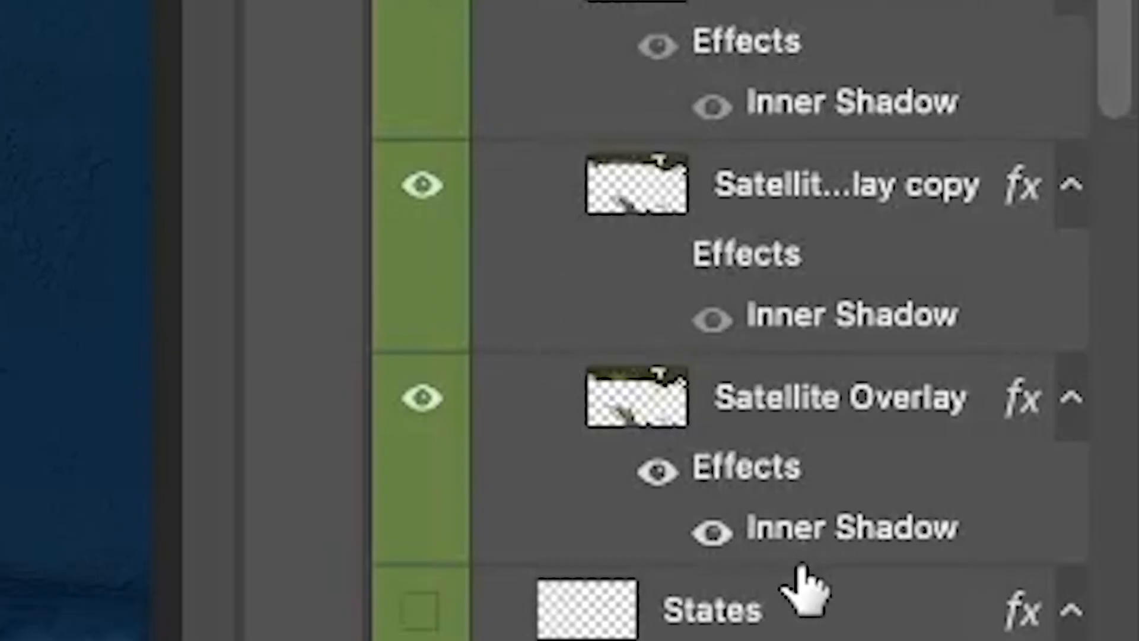
pyautogui.click(1041, 597)
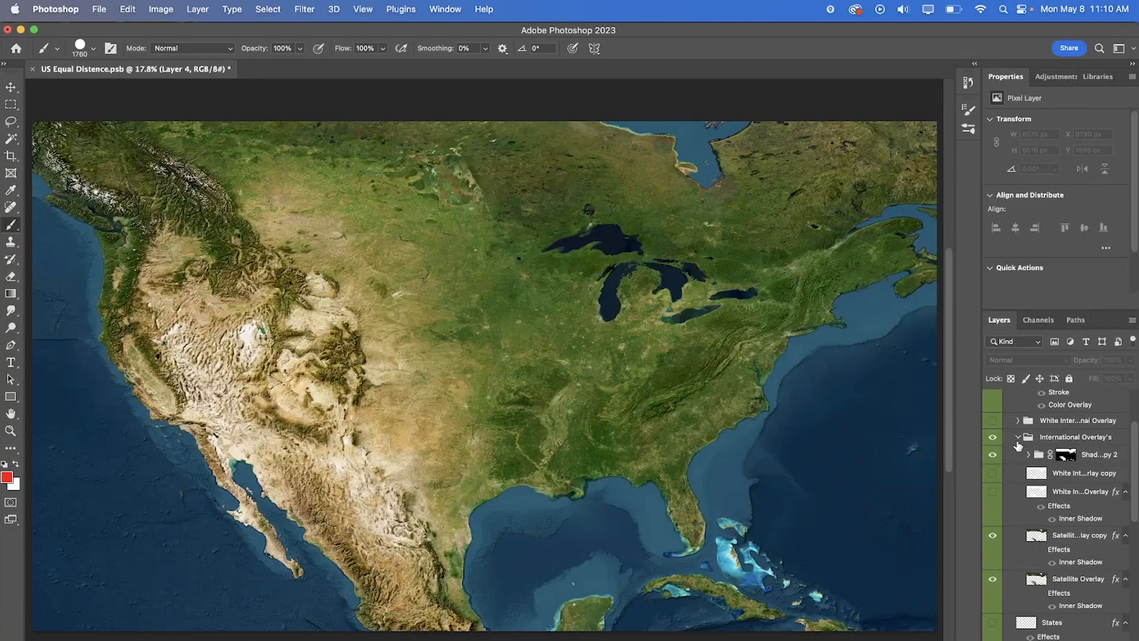
# - Paint red over the central United States from the Canadian border to the Mexican border on a new layer above Layer 4
pyautogui.scroll(-10, 1037, 445)
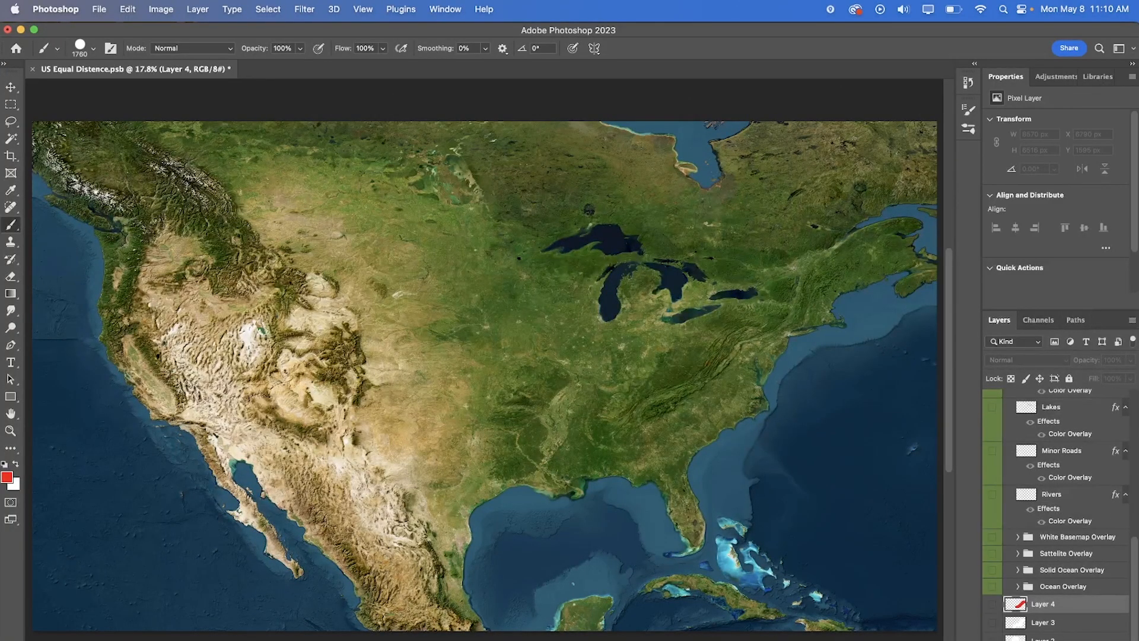
pyautogui.click(1093, 640)
pyautogui.moveTo(423, 347)
pyautogui.mouseDown()
pyautogui.moveTo(450, 344)
pyautogui.moveTo(495, 282)
pyautogui.moveTo(465, 210)
pyautogui.moveTo(374, 191)
pyautogui.moveTo(315, 229)
pyautogui.moveTo(331, 303)
pyautogui.moveTo(406, 324)
pyautogui.moveTo(437, 244)
pyautogui.moveTo(415, 261)
pyautogui.mouseUp()
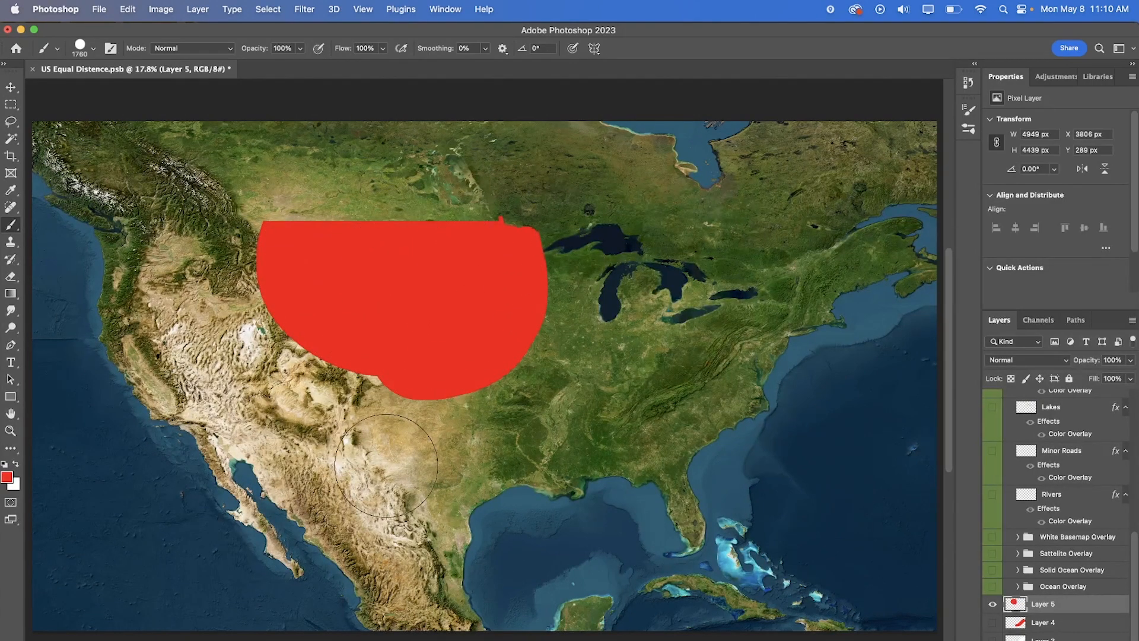
pyautogui.moveTo(380, 469)
pyautogui.mouseDown()
pyautogui.moveTo(403, 460)
pyautogui.moveTo(368, 475)
pyautogui.mouseUp()
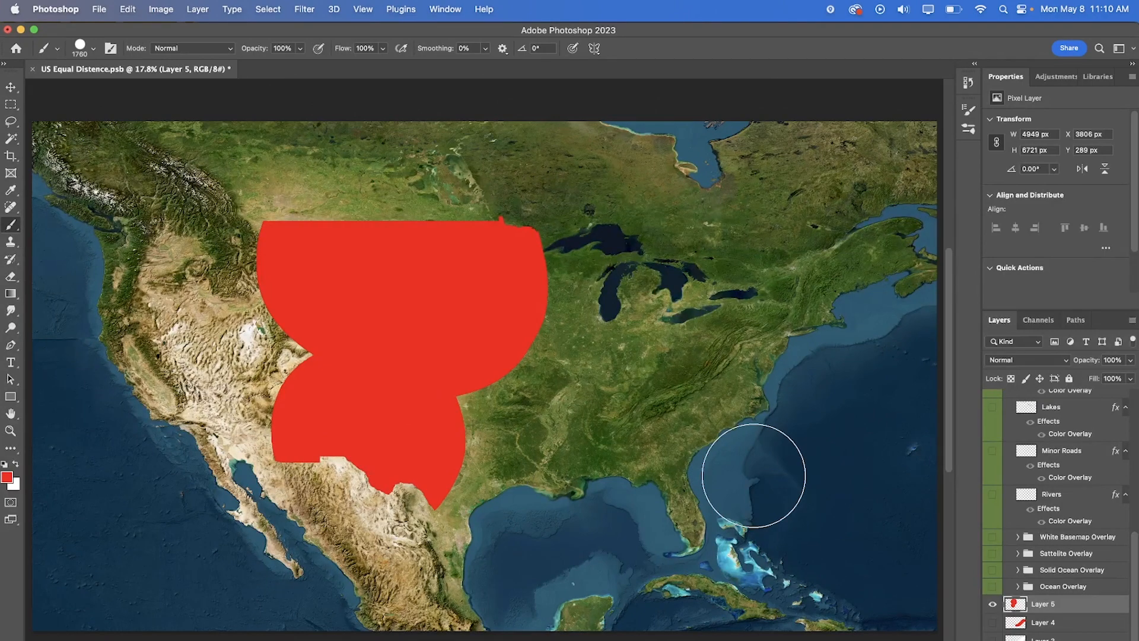
# - Hide the red-painted Layer 5 and collapse the Overlay group
pyautogui.click(992, 603)
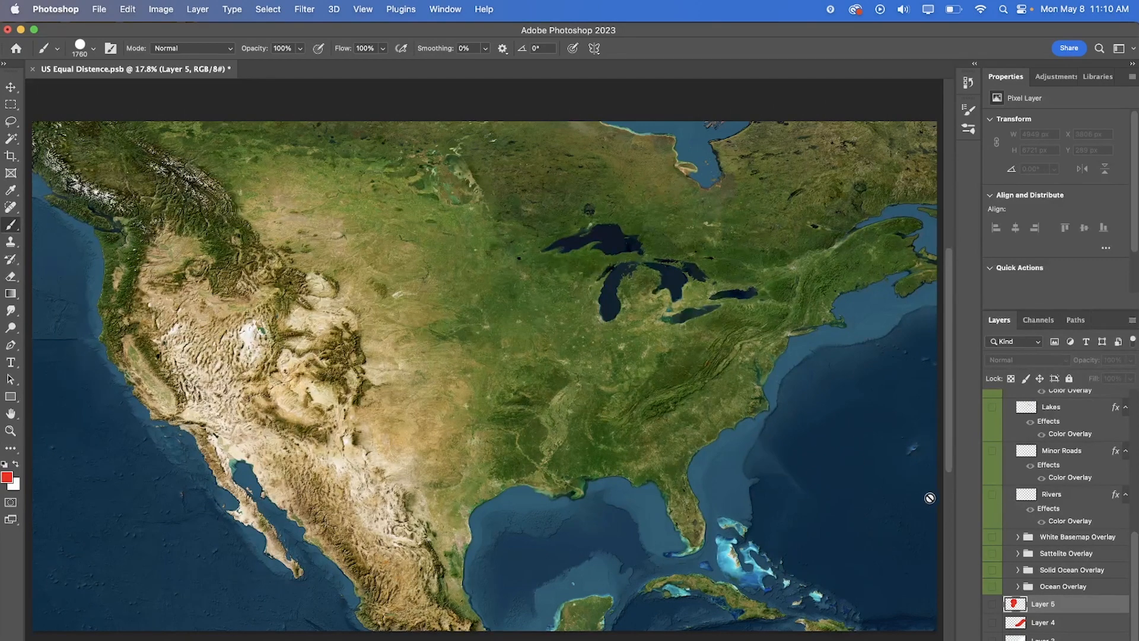
pyautogui.scroll(1, 613, 470)
pyautogui.scroll(5, 1027, 422)
pyautogui.click(1008, 397)
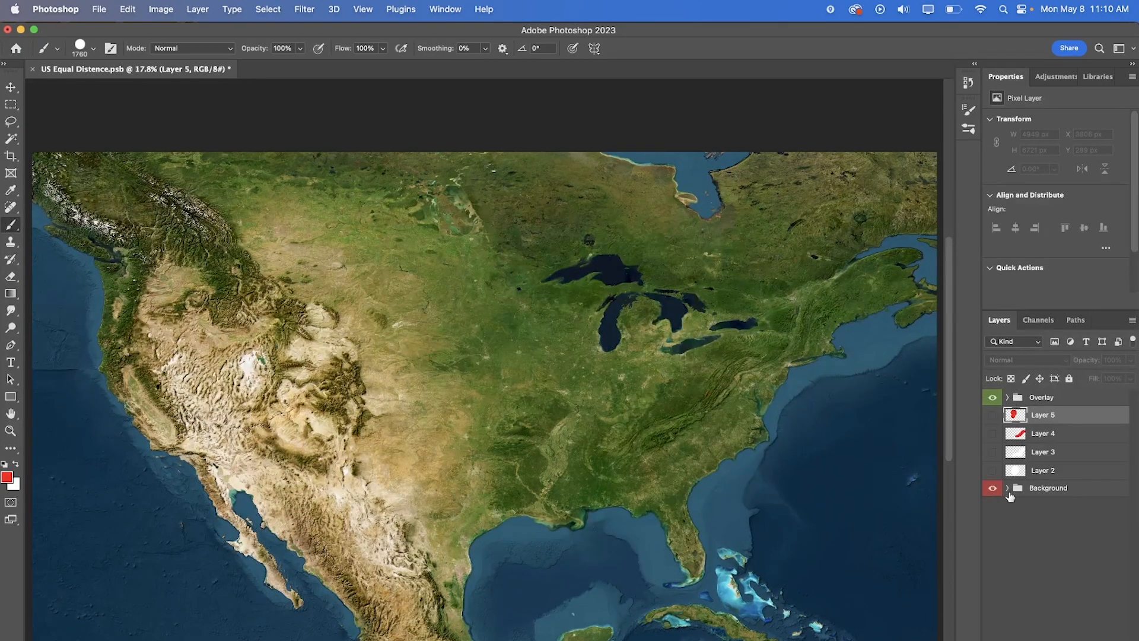